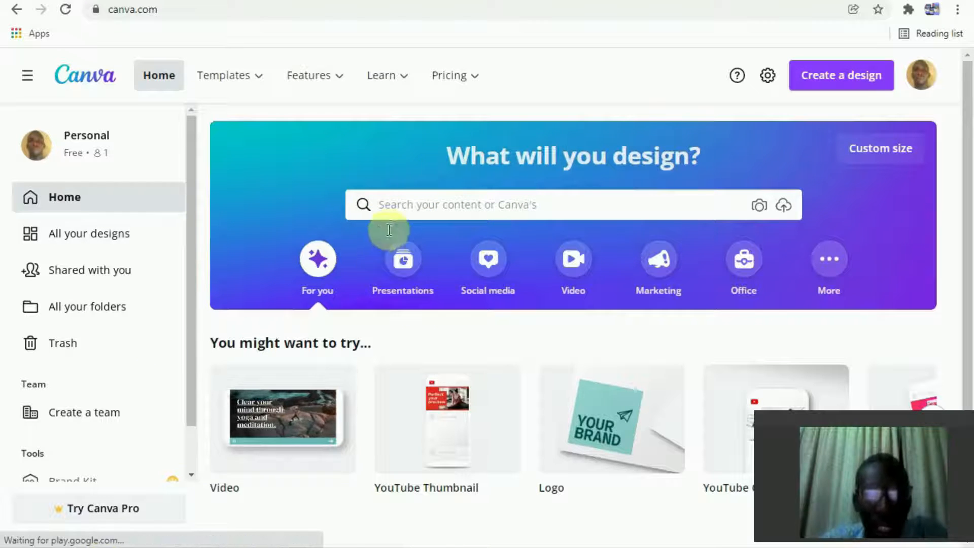
# Step: Search the templates for "LOGO" and create a blank logo design
pyautogui.click(383, 205)
pyautogui.write('lo')
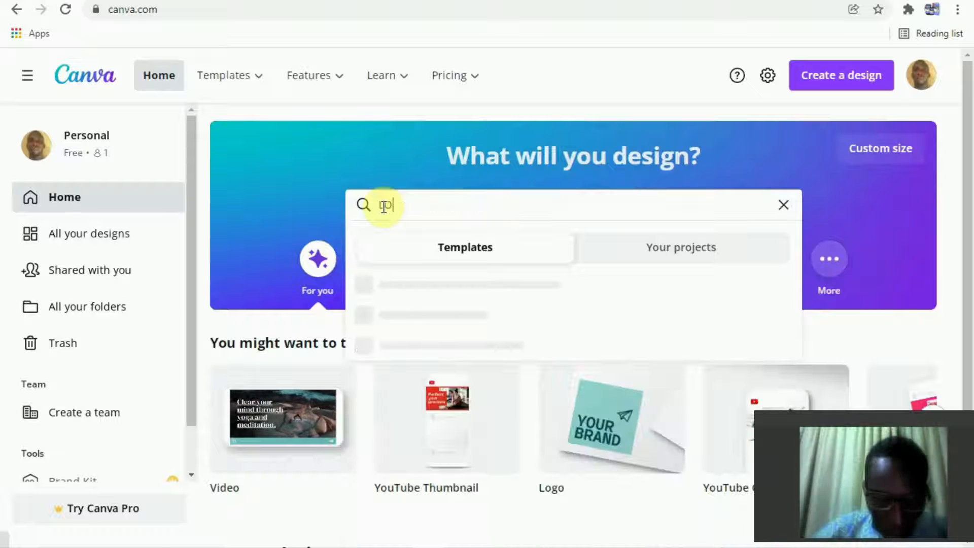
pyautogui.write('GO')
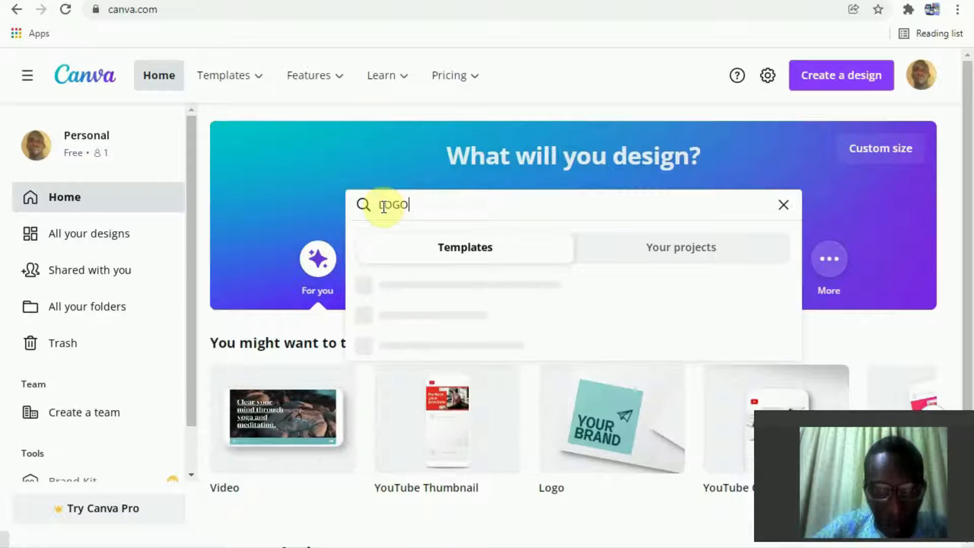
pyautogui.press('Return')
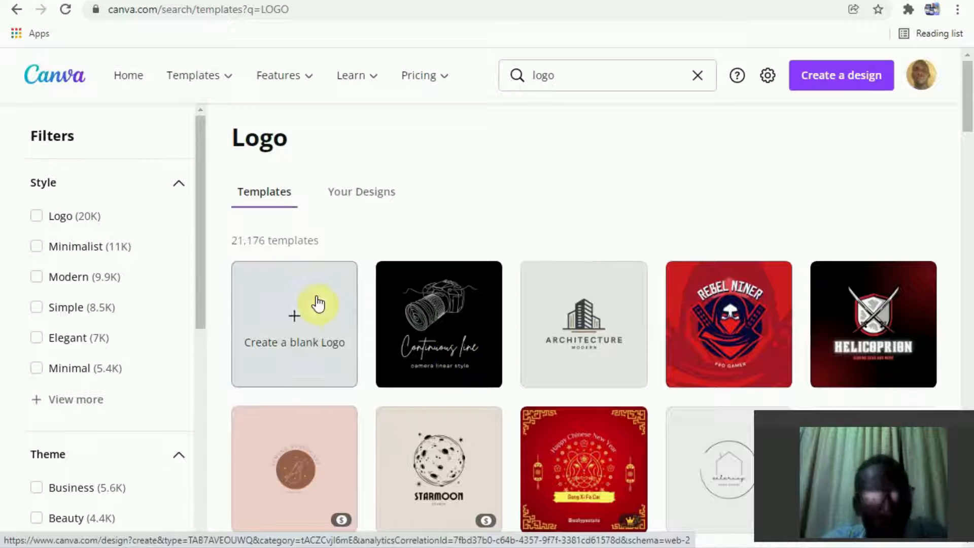
pyautogui.click(299, 326)
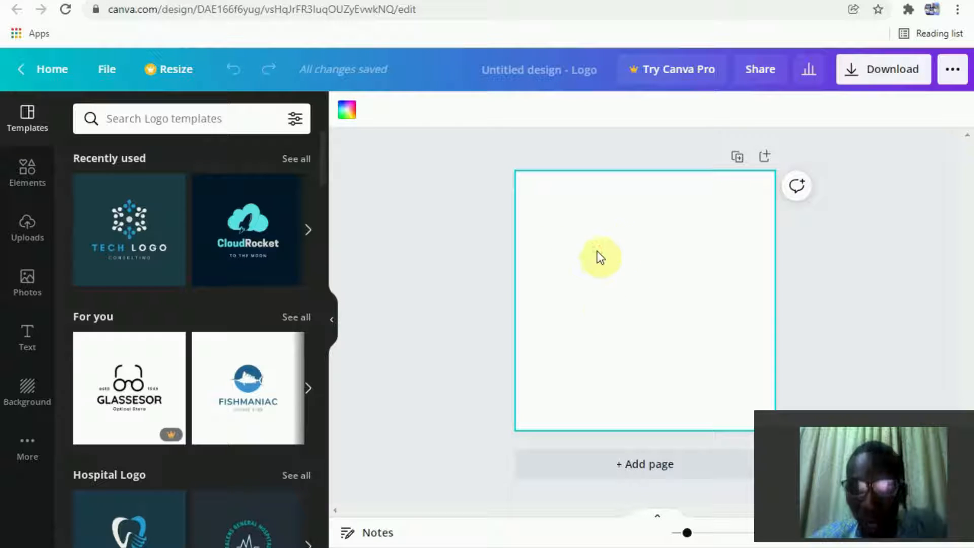
# Step: Try black, red, violet and green as the page's background colour, and set it back to white
pyautogui.click(350, 114)
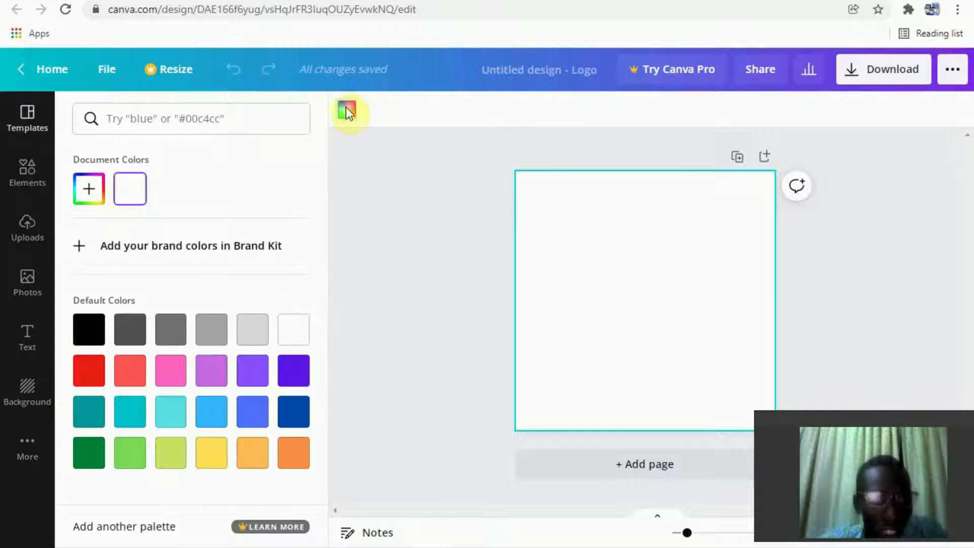
pyautogui.click(91, 331)
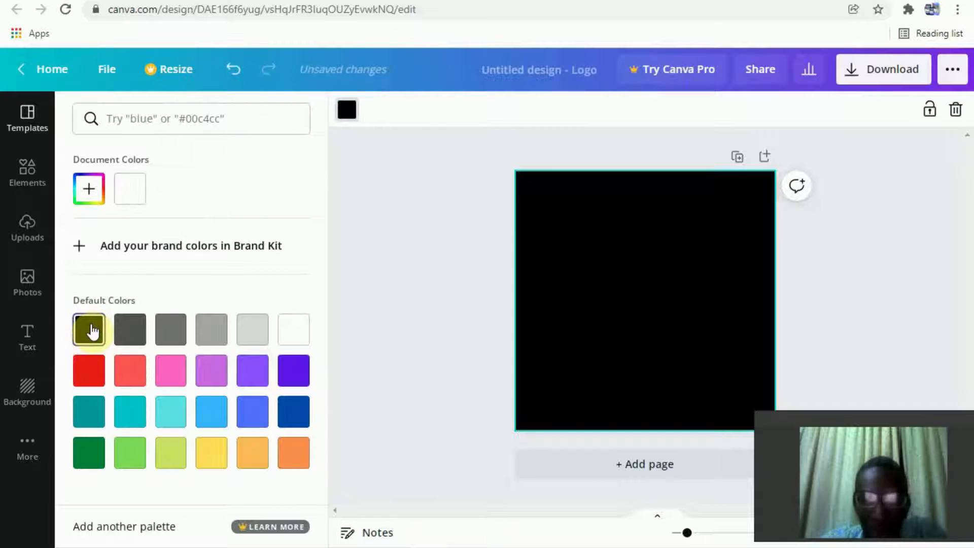
pyautogui.click(92, 373)
pyautogui.click(292, 373)
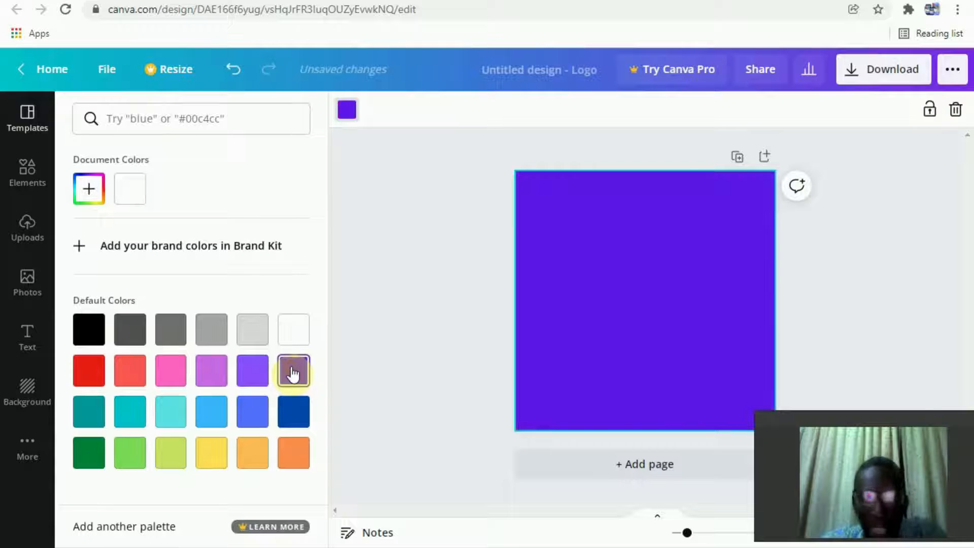
pyautogui.click(91, 451)
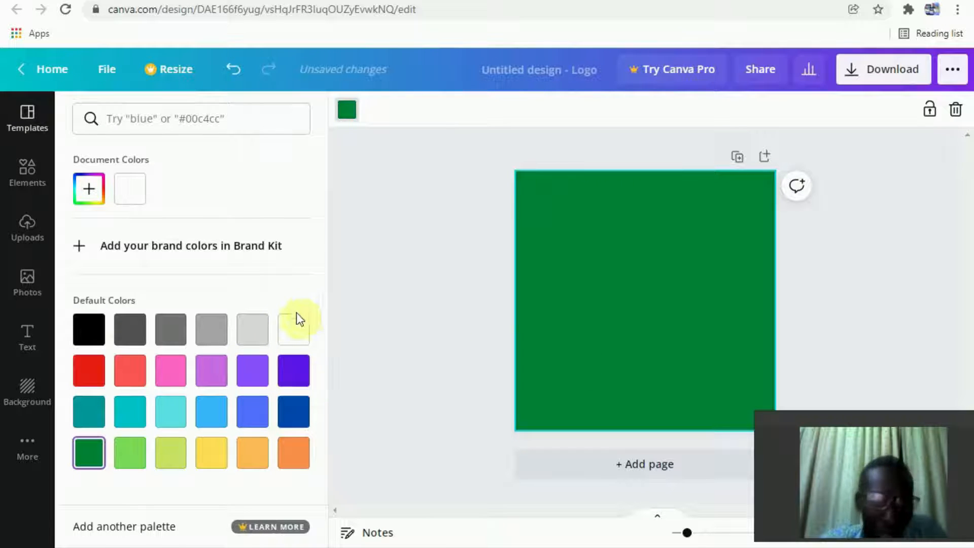
pyautogui.click(292, 333)
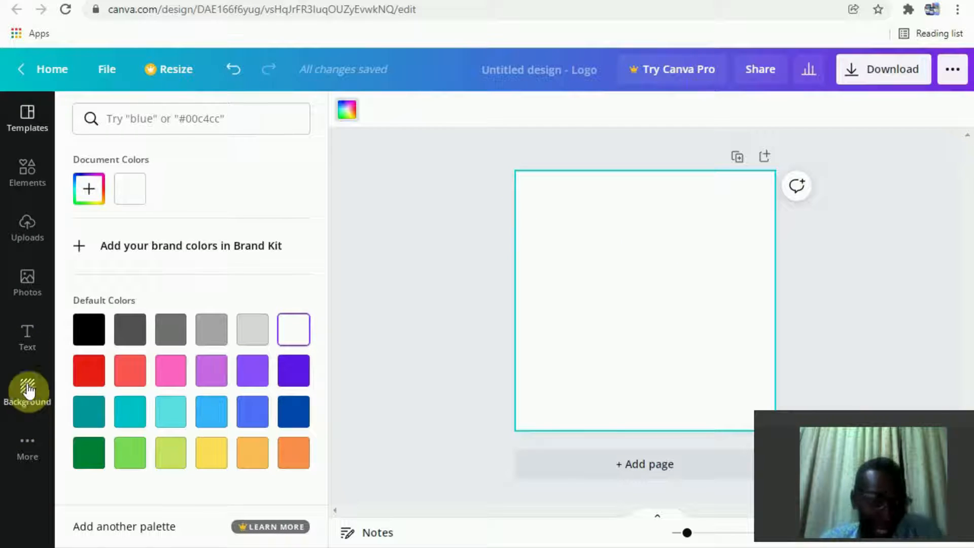
# Step: Apply the recently used pink diamond-pattern background to the logo page
pyautogui.click(27, 395)
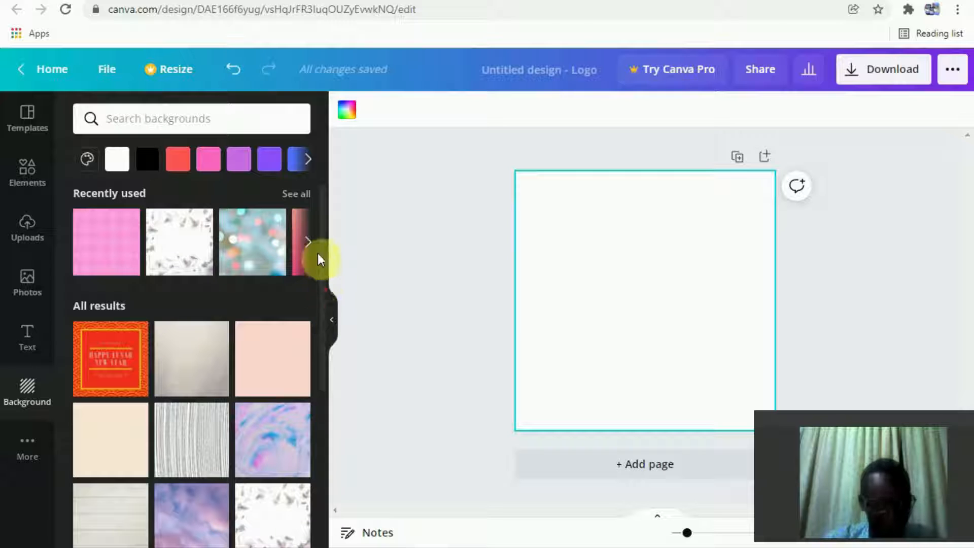
pyautogui.click(108, 240)
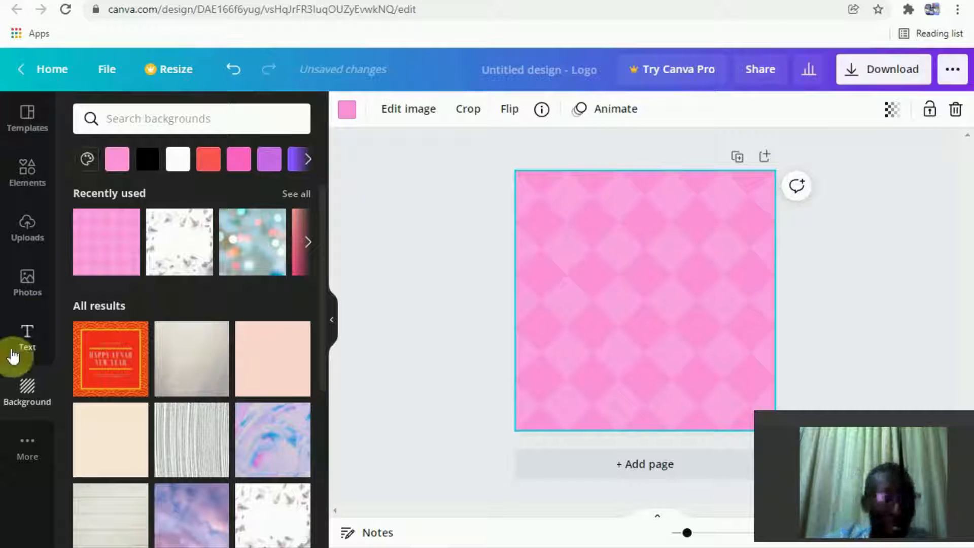
# Step: Add a heading to the page and move it up near the page's upper edge
pyautogui.click(28, 340)
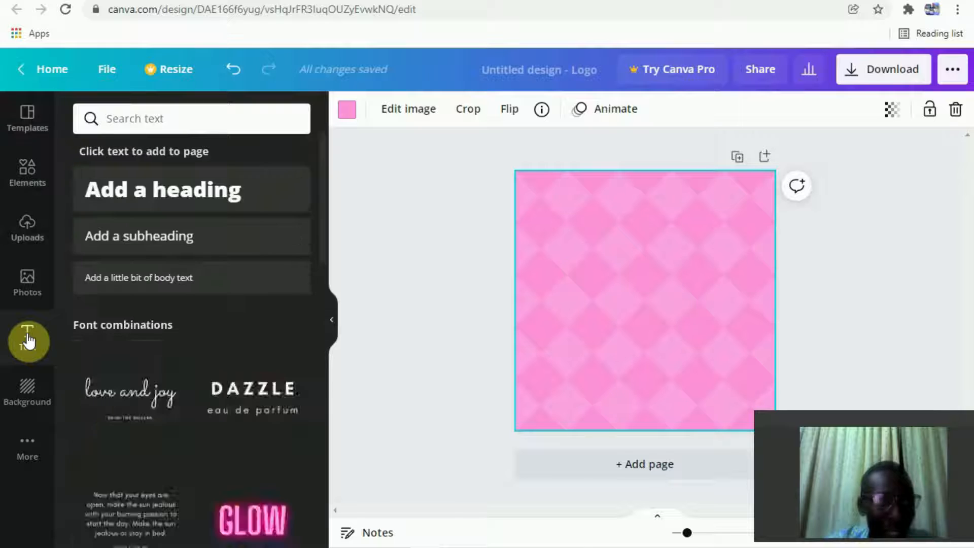
pyautogui.click(181, 194)
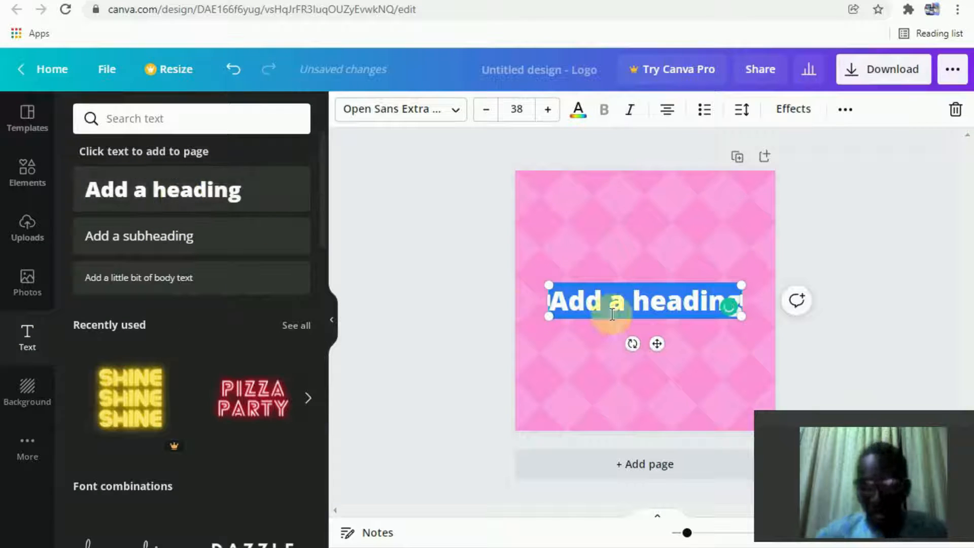
pyautogui.moveTo(653, 283); pyautogui.dragTo(649, 188)
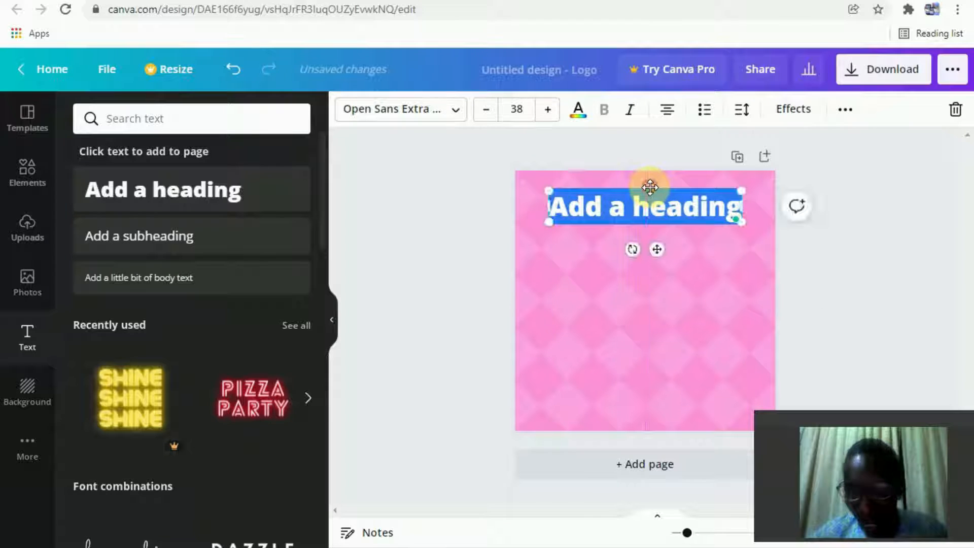
# Step: Replace the heading's placeholder text with "AVAVA FOOTBALL CLUB"
pyautogui.press('BackSpace')
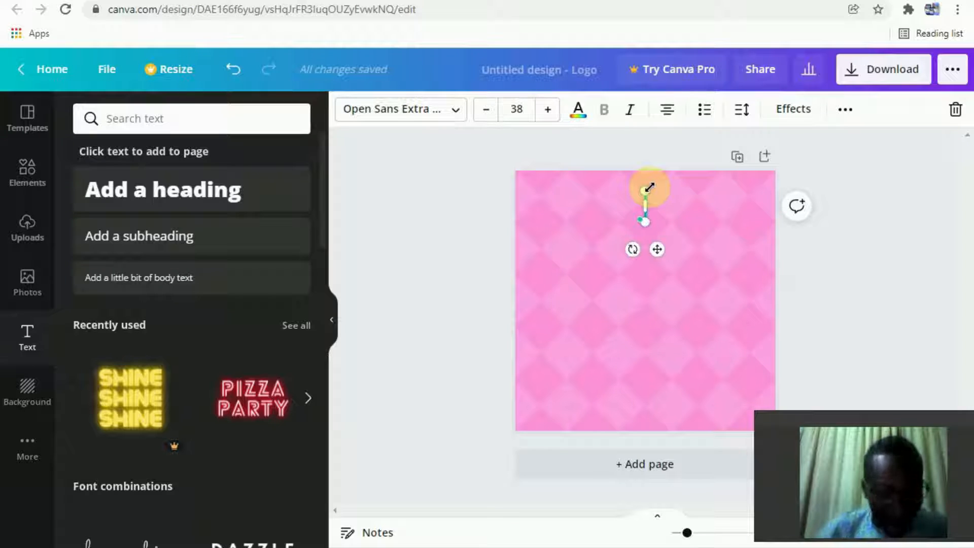
pyautogui.write('AVAV')
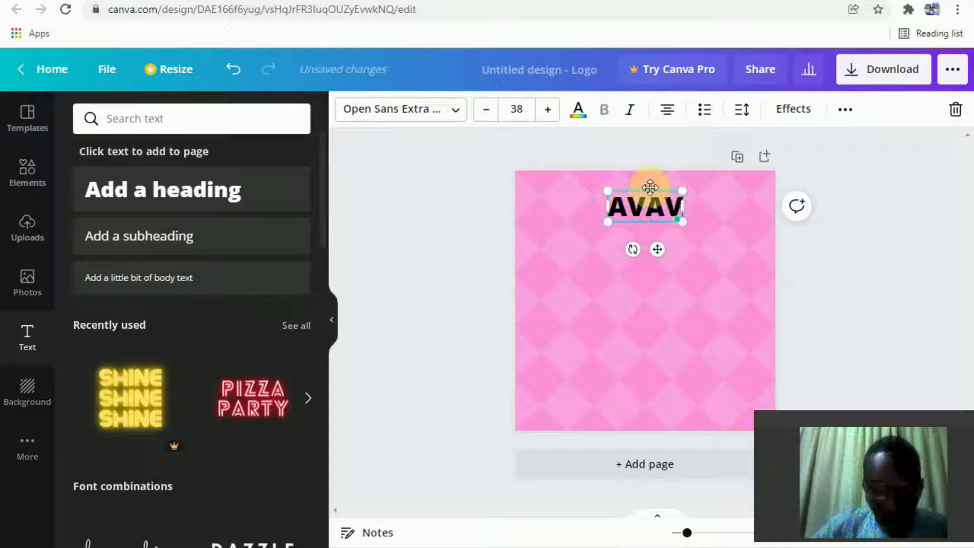
pyautogui.write('A FOOT')
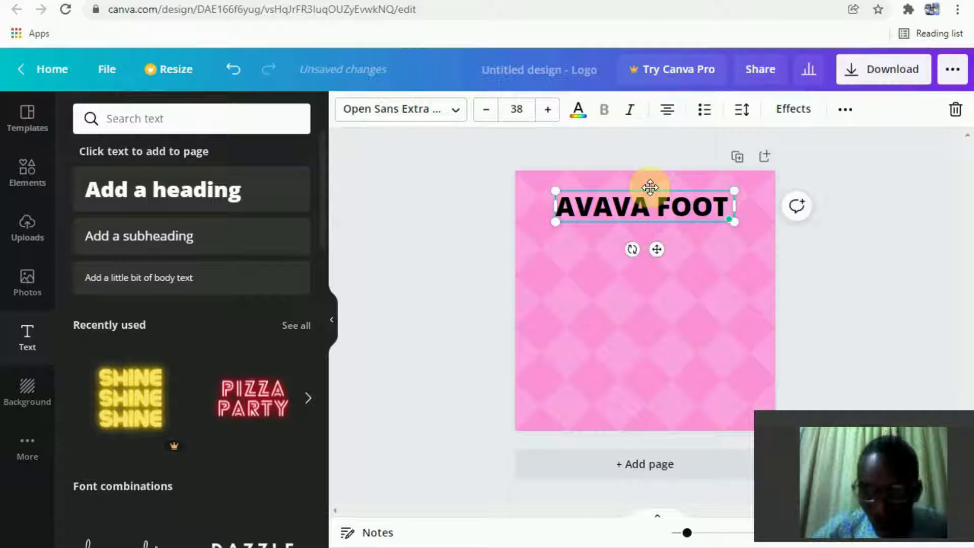
pyautogui.press('BackSpace')
pyautogui.write('BALL')
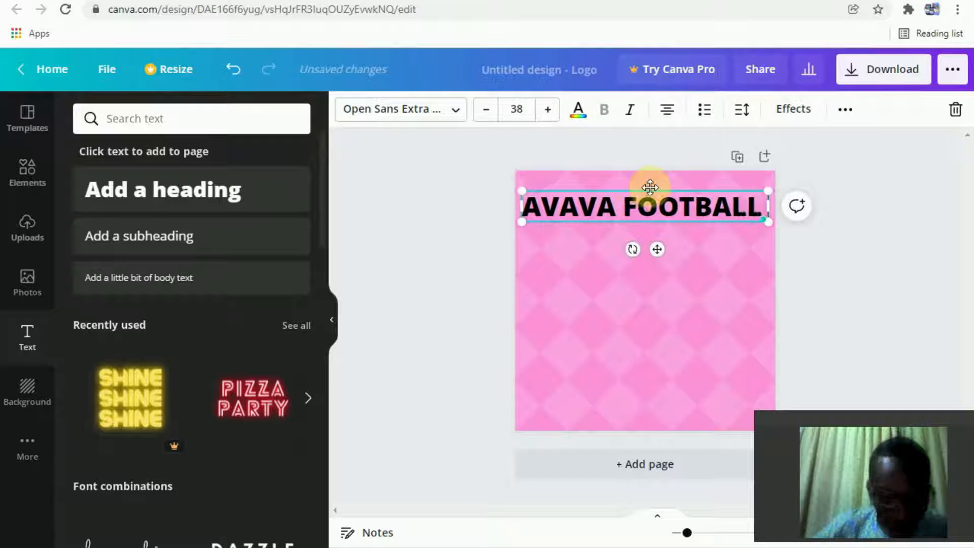
pyautogui.press('Return')
pyautogui.write('CL')
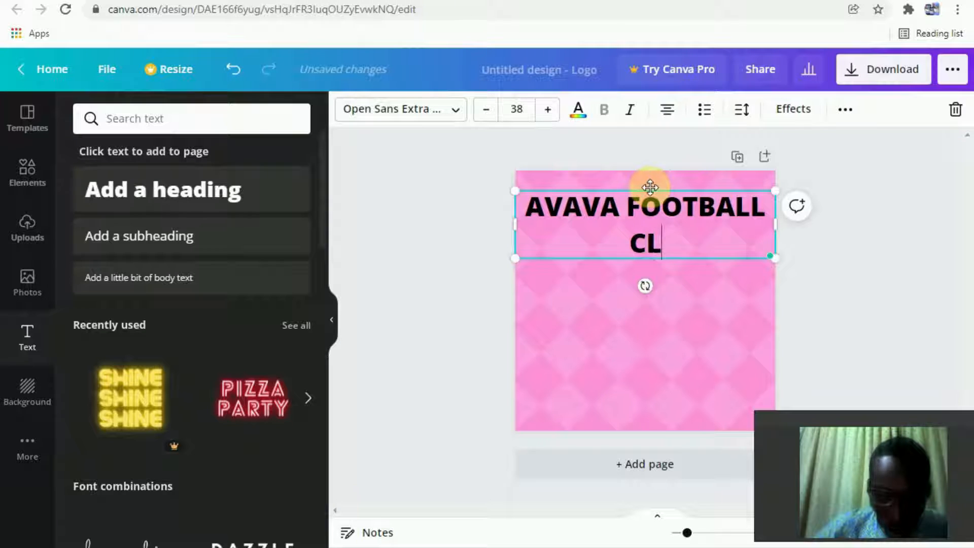
pyautogui.write('UB')
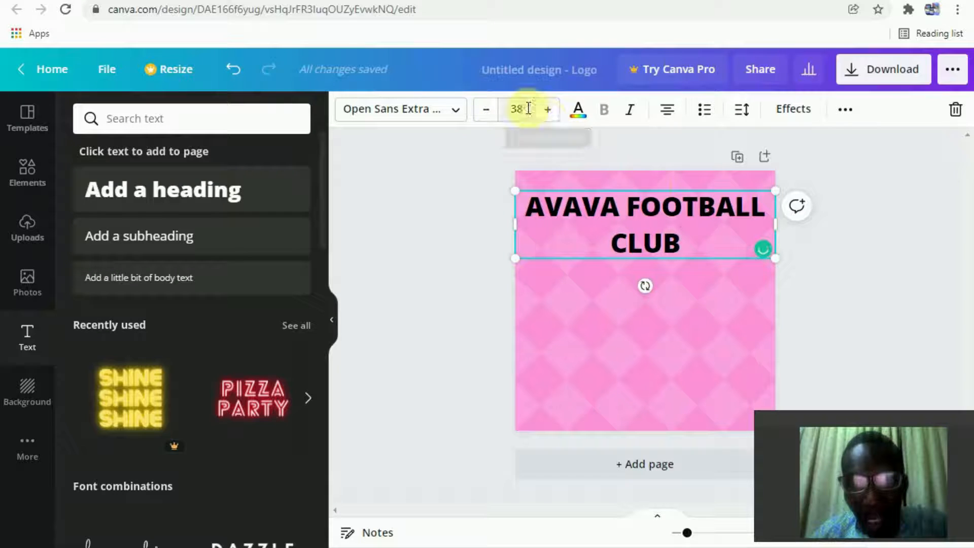
# Step: Reduce the heading's font size to 24 so that "AVAVA FOOTBALL CLUB" fits on one line
pyautogui.click(488, 110)
pyautogui.tripleClick(489, 110)
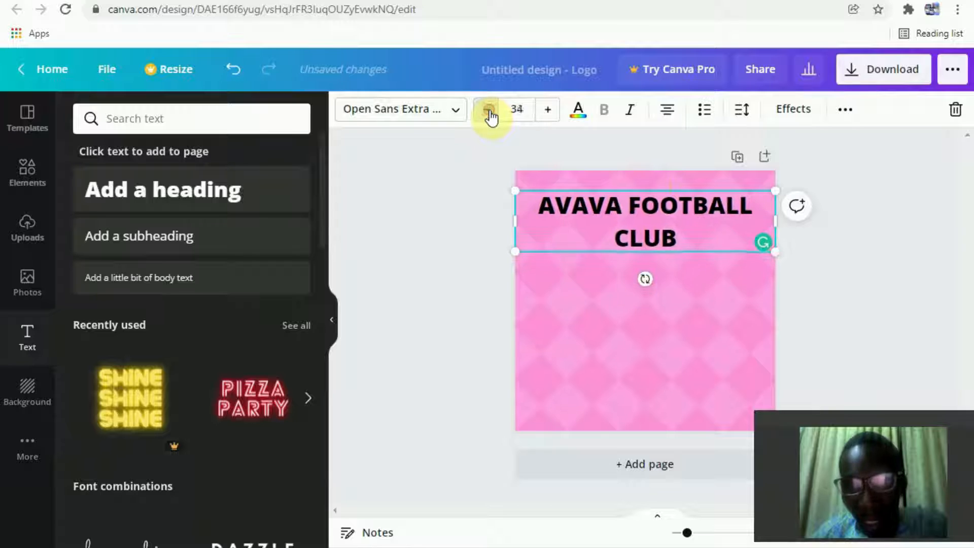
pyautogui.tripleClick(489, 111)
pyautogui.doubleClick(489, 111)
pyautogui.doubleClick(489, 111)
pyautogui.doubleClick(489, 112)
pyautogui.click(489, 111)
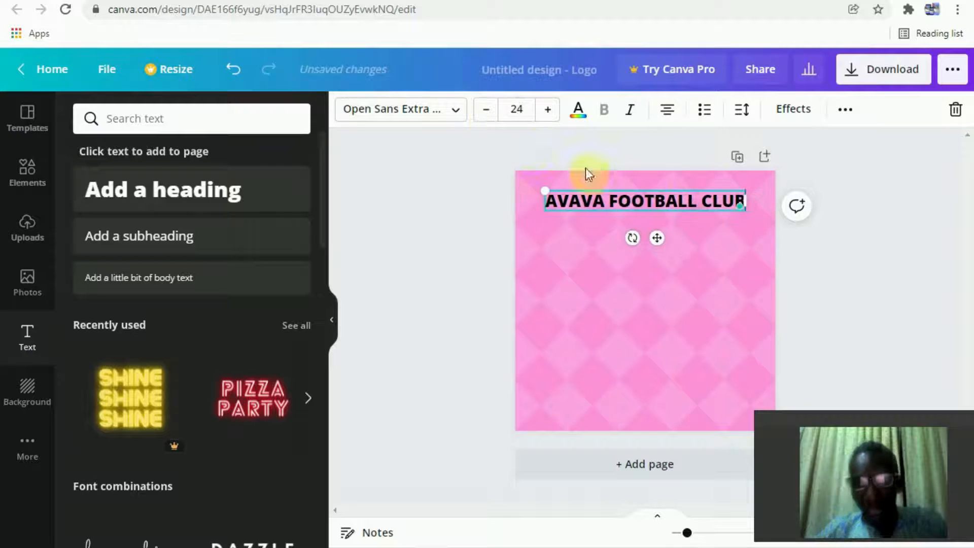
# Step: Try coral and violet for the whole heading's text colour, and settle on red
pyautogui.click(619, 206)
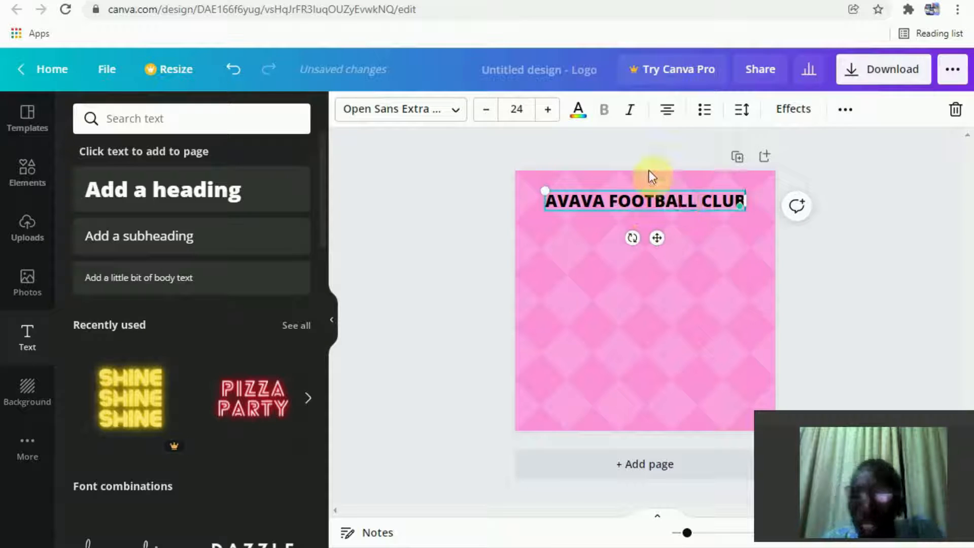
pyautogui.click(580, 113)
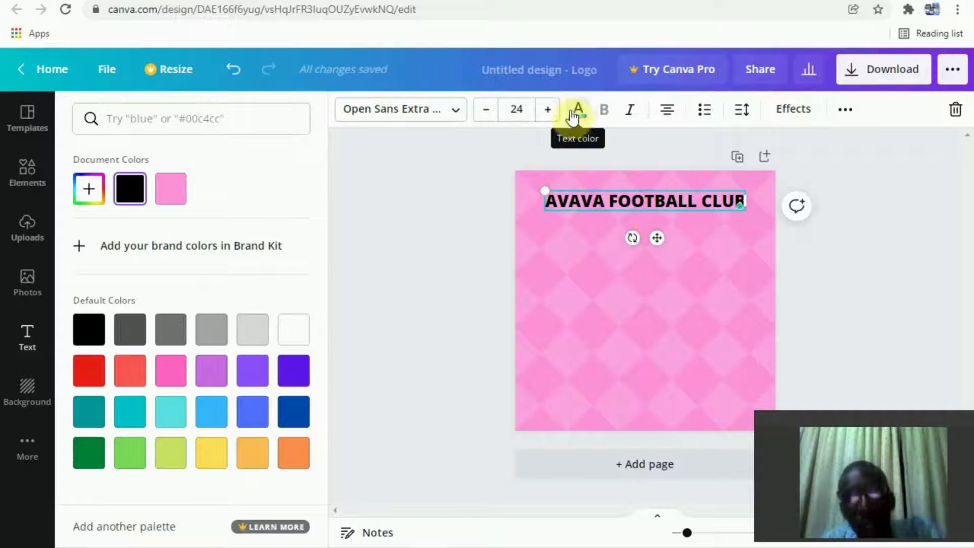
pyautogui.click(89, 377)
pyautogui.click(124, 376)
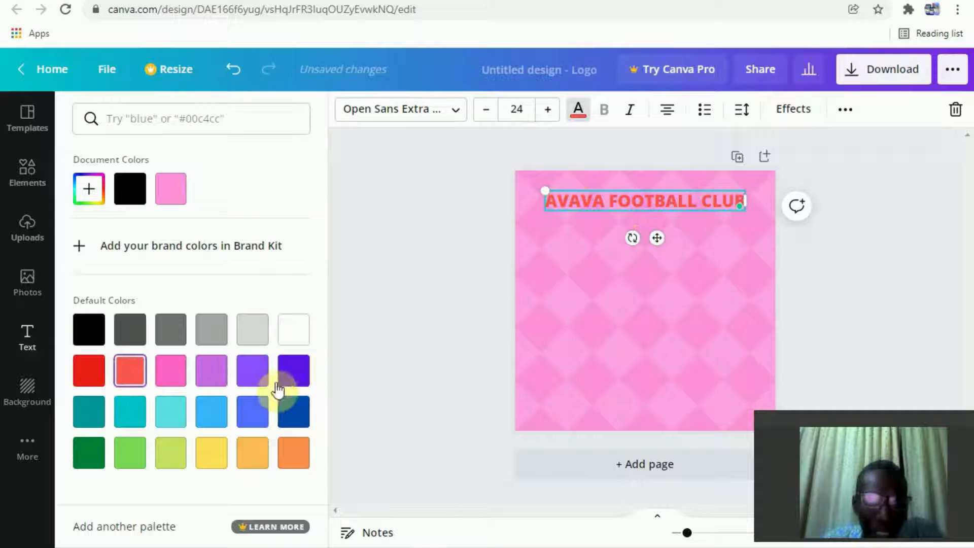
pyautogui.click(291, 373)
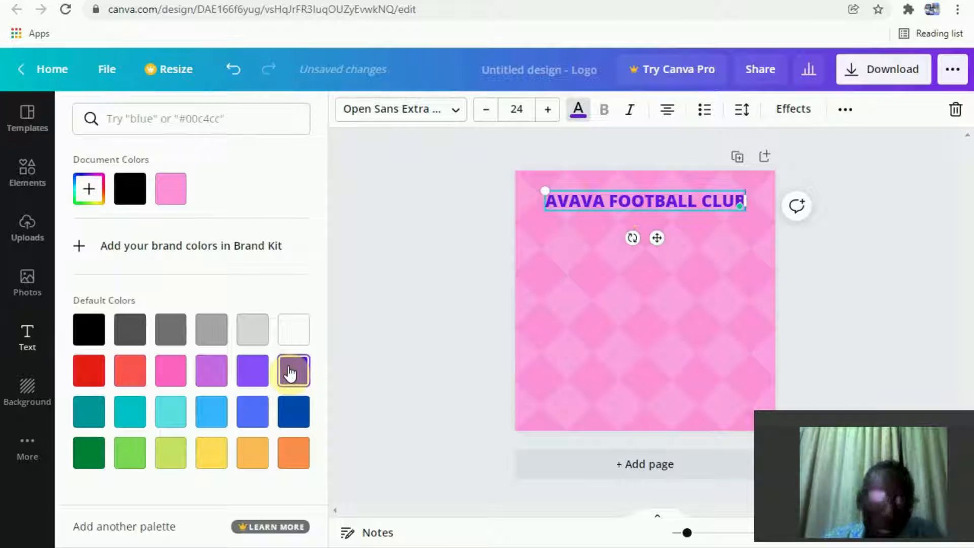
pyautogui.click(92, 373)
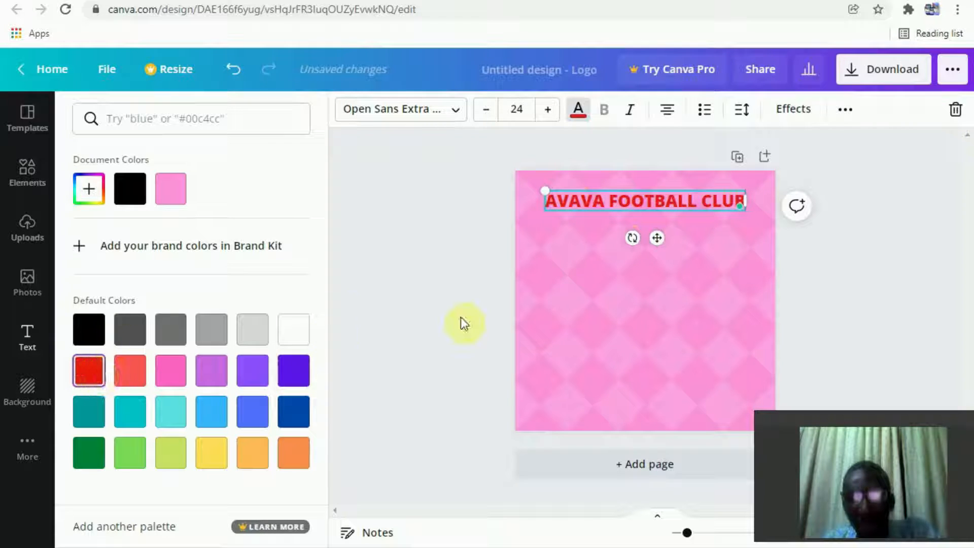
pyautogui.click(567, 301)
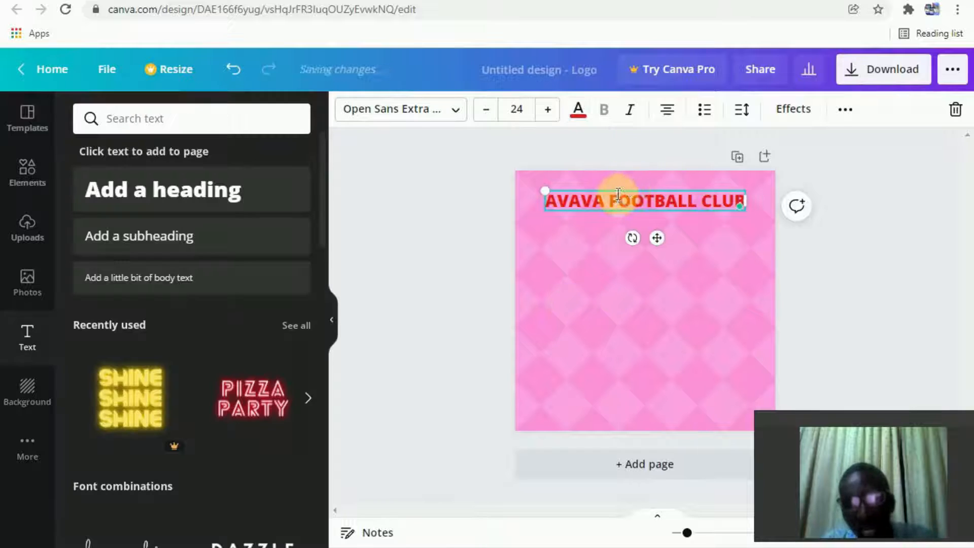
# Step: Colour only the word "FOOTBALL" in the heading dark blue and deselect the text
pyautogui.moveTo(612, 199); pyautogui.dragTo(697, 194)
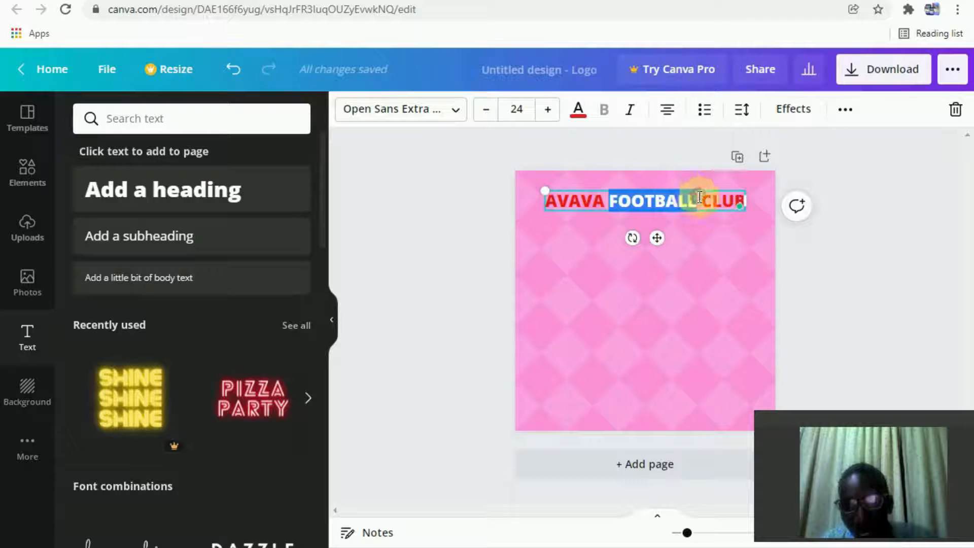
pyautogui.click(579, 120)
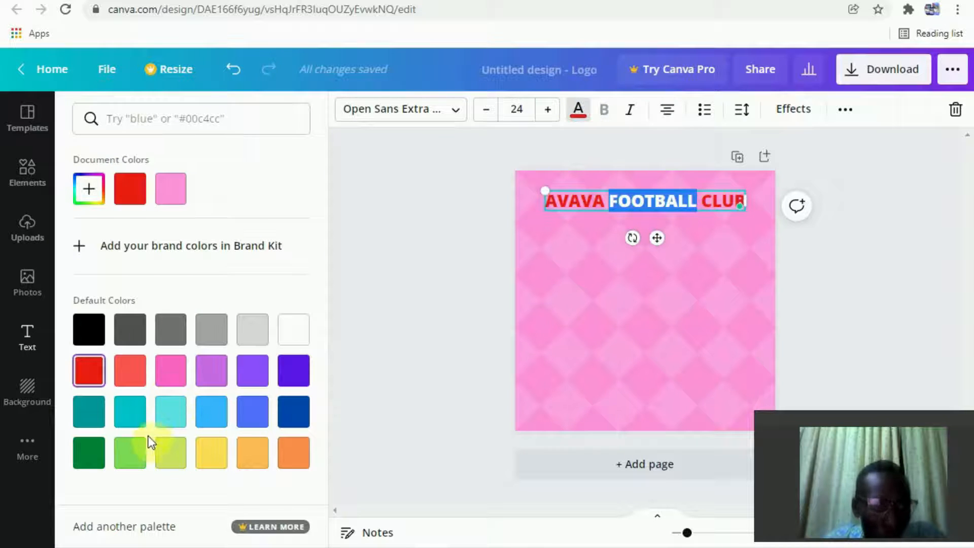
pyautogui.click(297, 406)
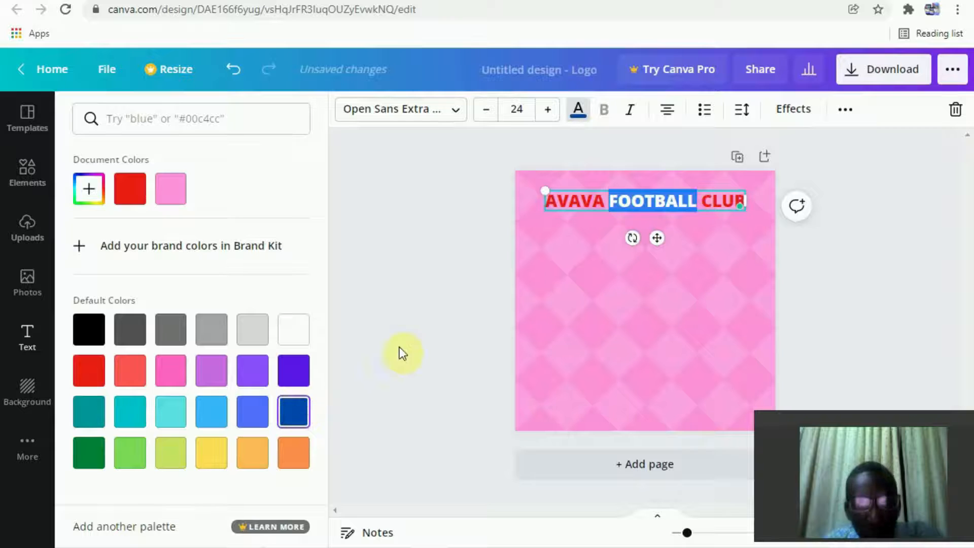
pyautogui.click(595, 306)
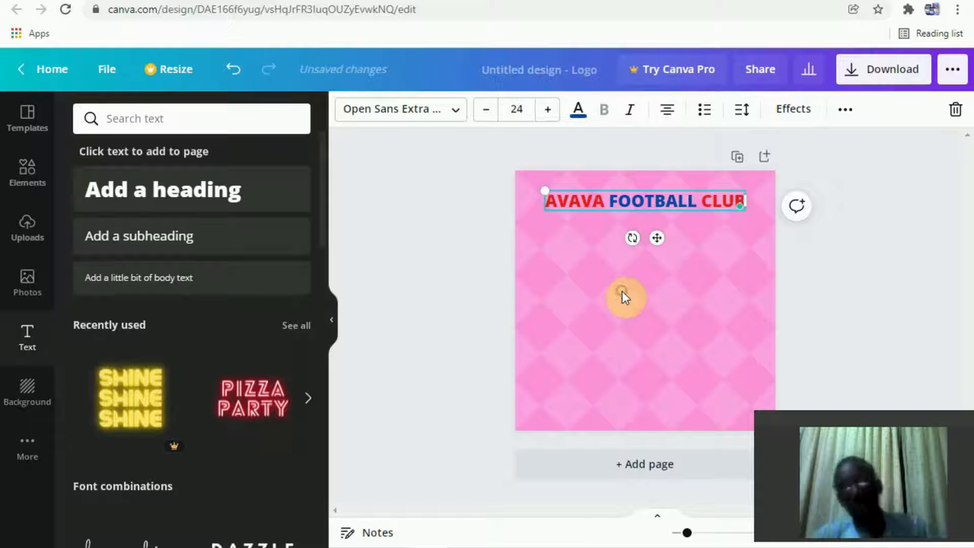
pyautogui.click(624, 292)
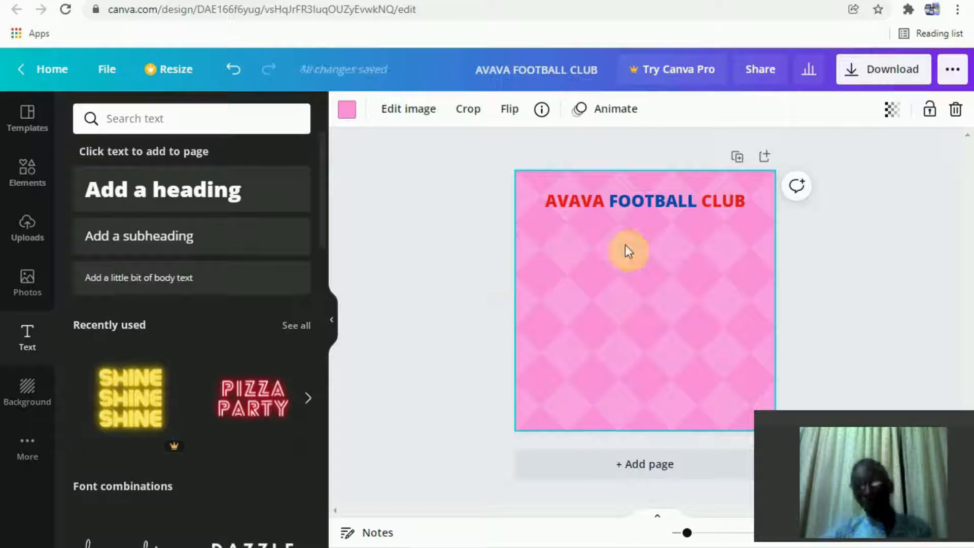
pyautogui.click(434, 287)
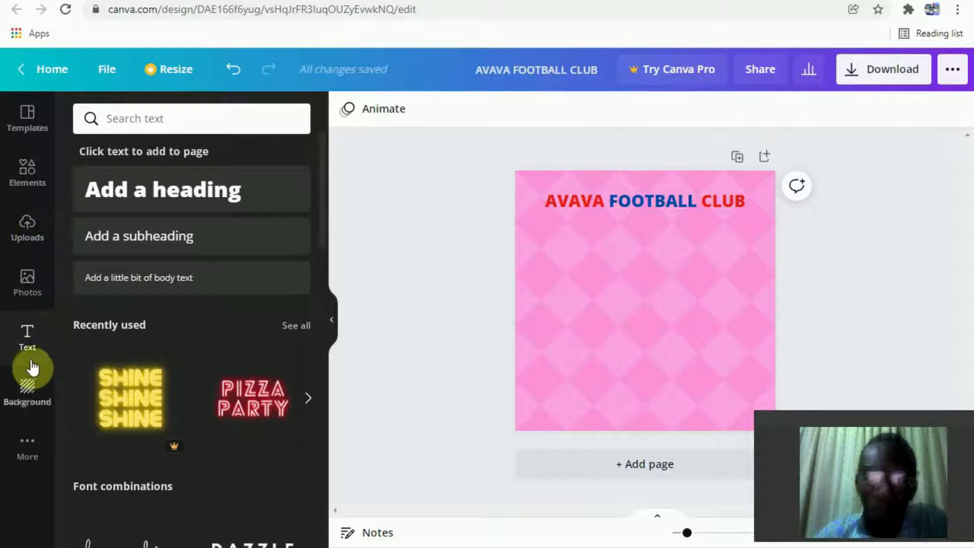
# Step: Add the golden football photo to the design and shrink it to a small ball on the right side below the heading
pyautogui.click(27, 296)
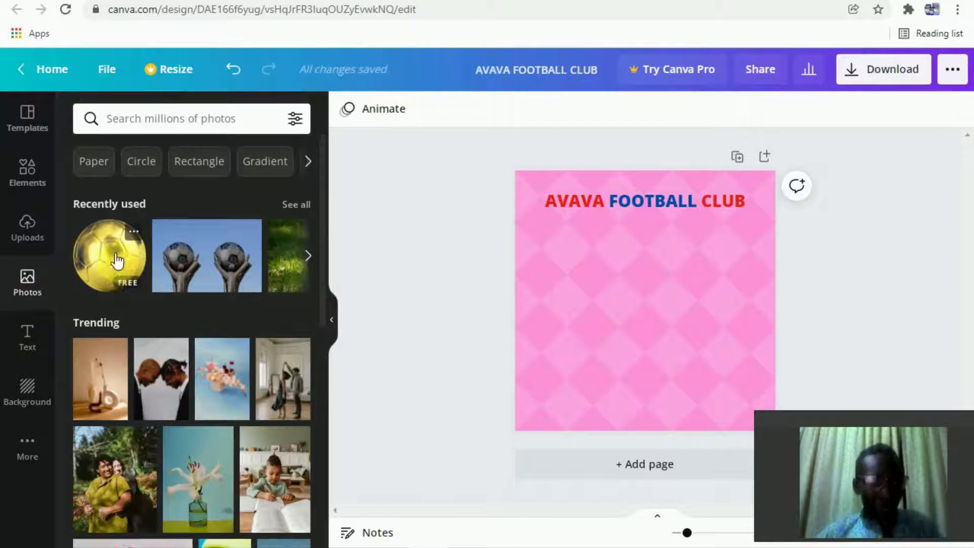
pyautogui.click(118, 261)
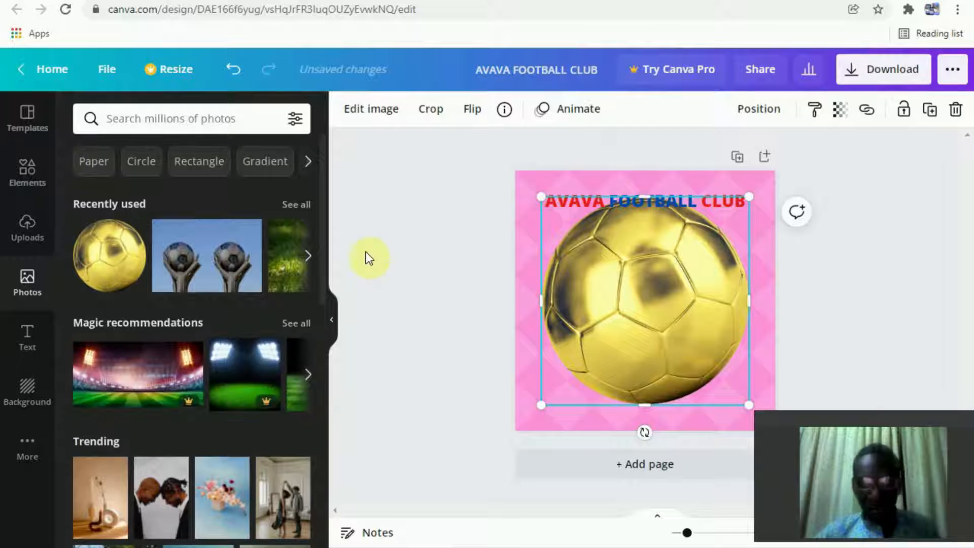
pyautogui.moveTo(541, 196); pyautogui.dragTo(608, 259)
pyautogui.moveTo(607, 403); pyautogui.dragTo(660, 318)
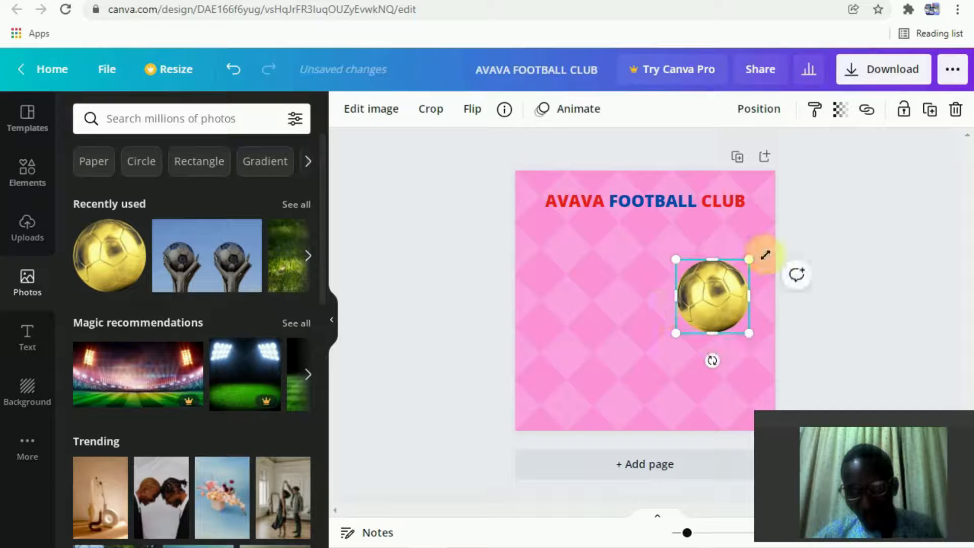
pyautogui.moveTo(749, 333); pyautogui.dragTo(761, 346)
pyautogui.moveTo(677, 346); pyautogui.dragTo(668, 363)
pyautogui.click(439, 352)
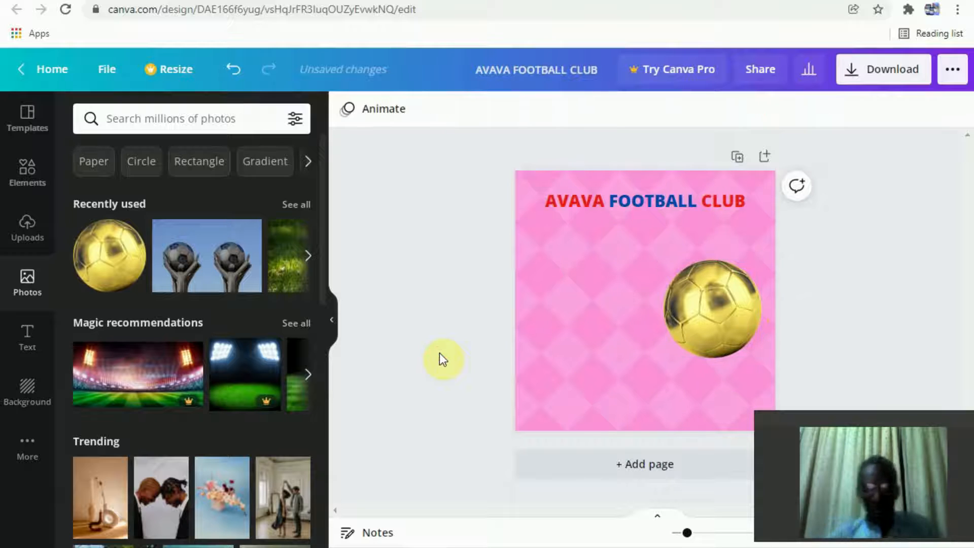
# Step: Try the photo of two sculpted hands holding footballs, scaled down beside the golden ball, and delete it
pyautogui.click(209, 265)
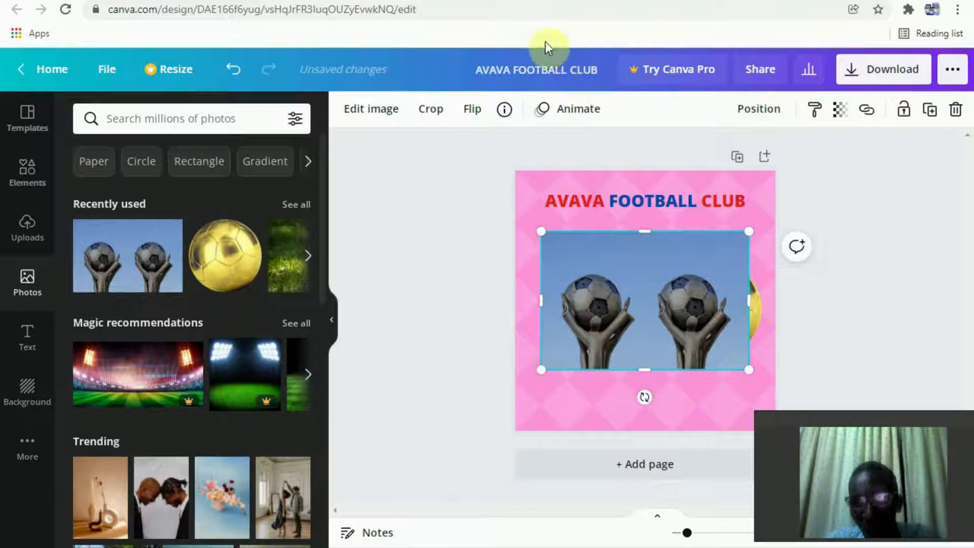
pyautogui.moveTo(748, 231); pyautogui.dragTo(672, 284)
pyautogui.moveTo(669, 285); pyautogui.dragTo(666, 288)
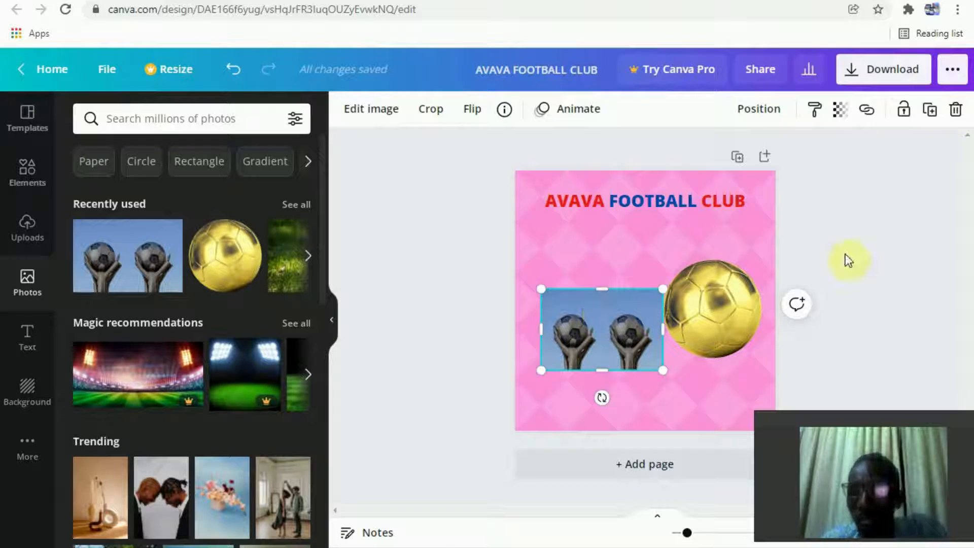
pyautogui.click(955, 109)
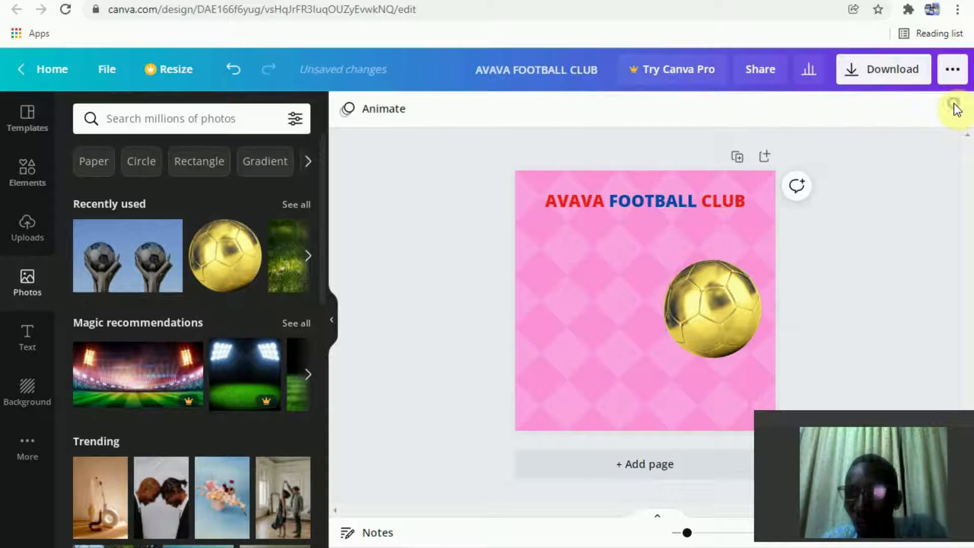
# Step: Upload the trophy image "download__10_-removebg-preview" from the Downloads folder and add it to the design
pyautogui.click(30, 238)
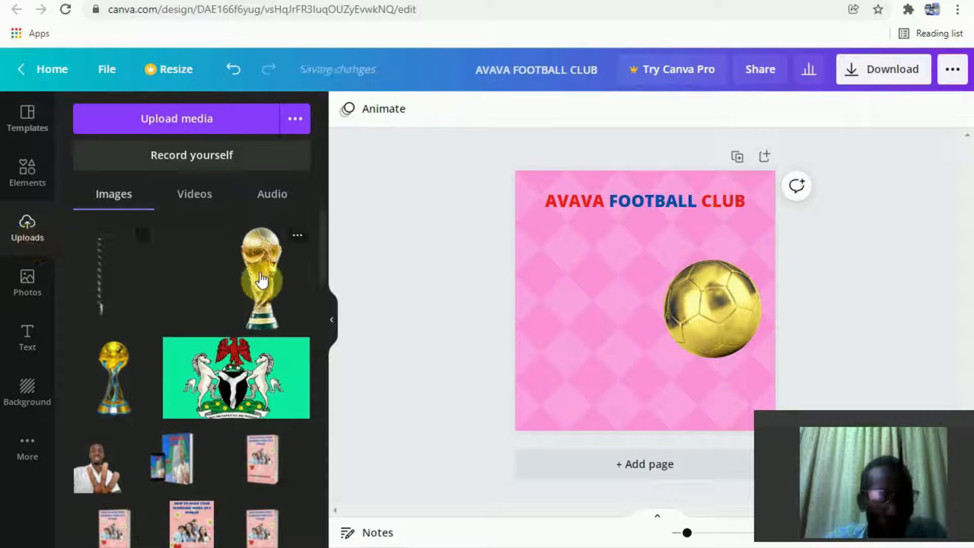
pyautogui.click(198, 119)
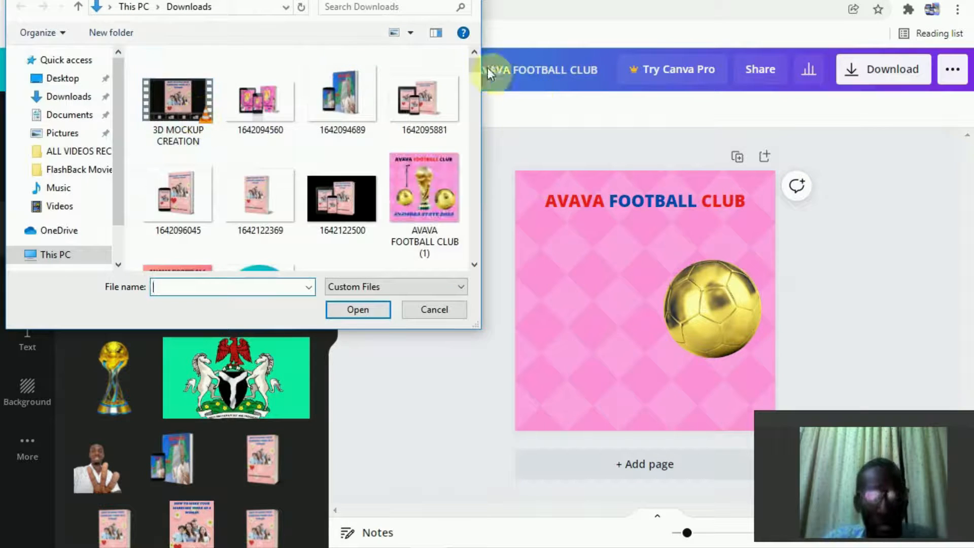
pyautogui.moveTo(477, 64); pyautogui.dragTo(479, 150)
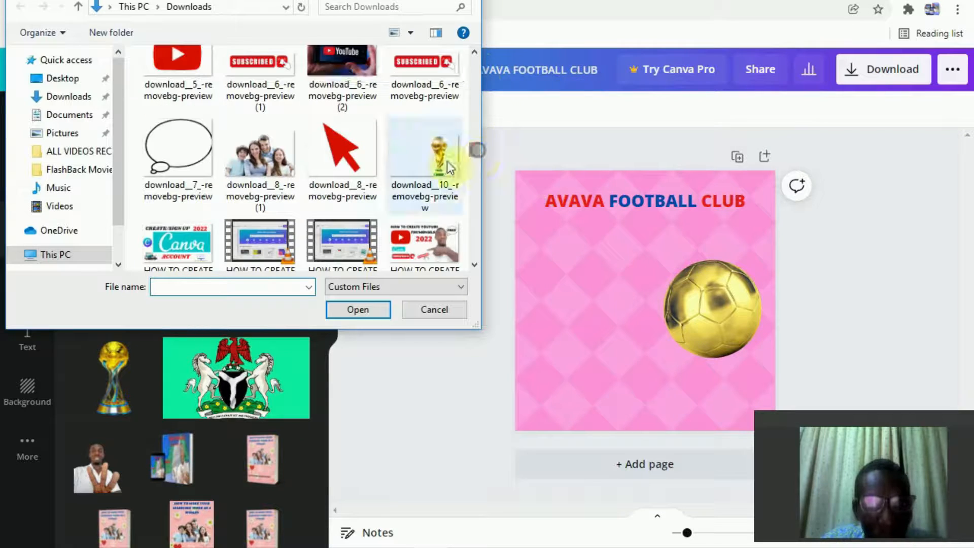
pyautogui.click(431, 162)
pyautogui.click(355, 309)
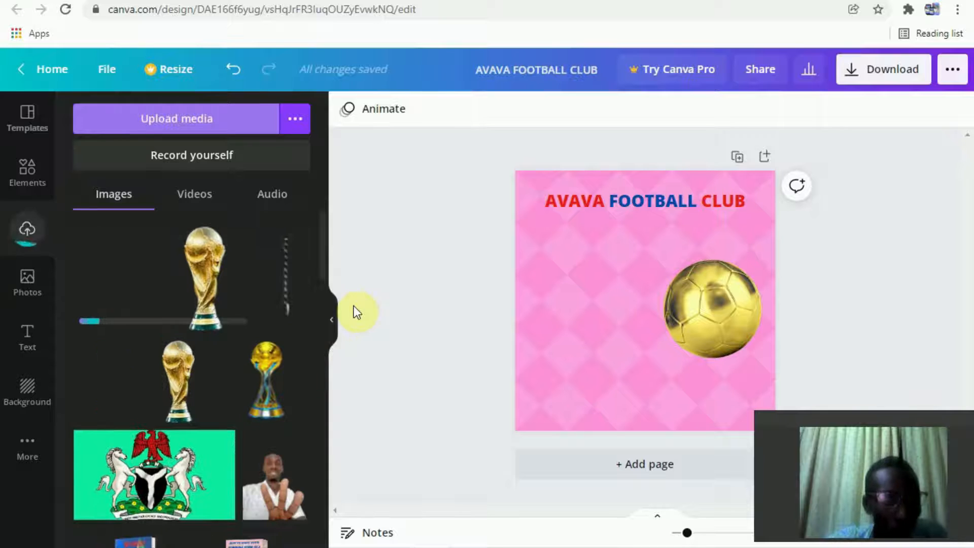
pyautogui.click(203, 276)
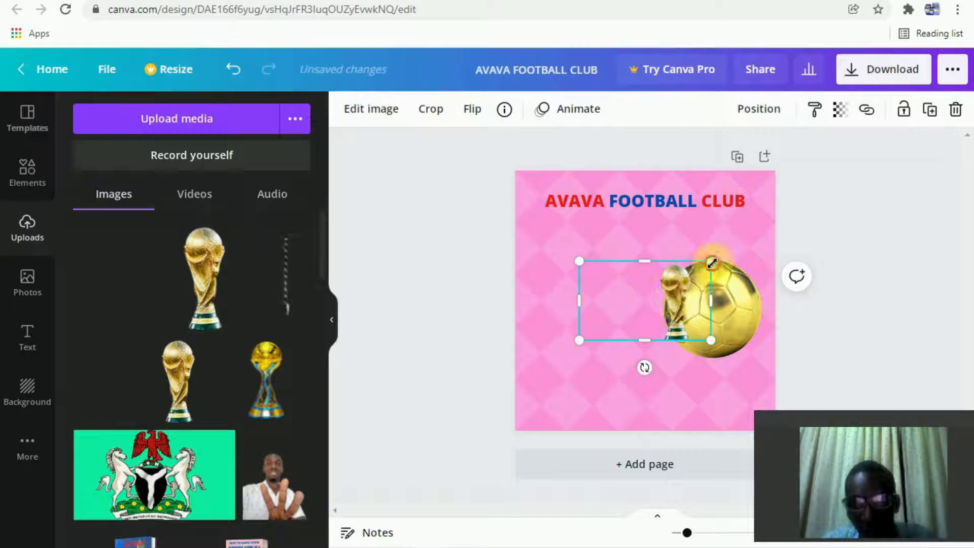
# Step: Enlarge the trophy image until it fills the middle of the design, standing beside the golden football
pyautogui.moveTo(712, 262); pyautogui.dragTo(717, 231)
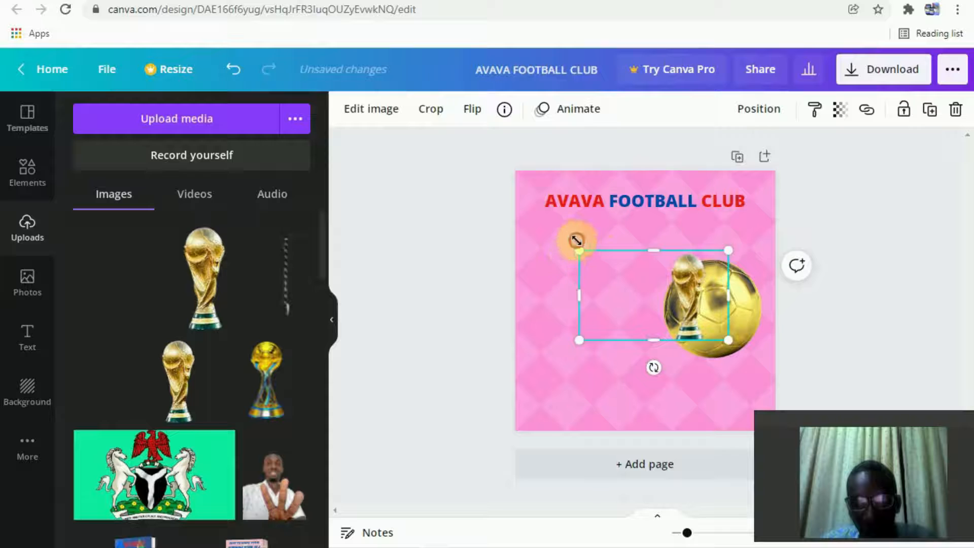
pyautogui.moveTo(576, 241); pyautogui.dragTo(497, 302)
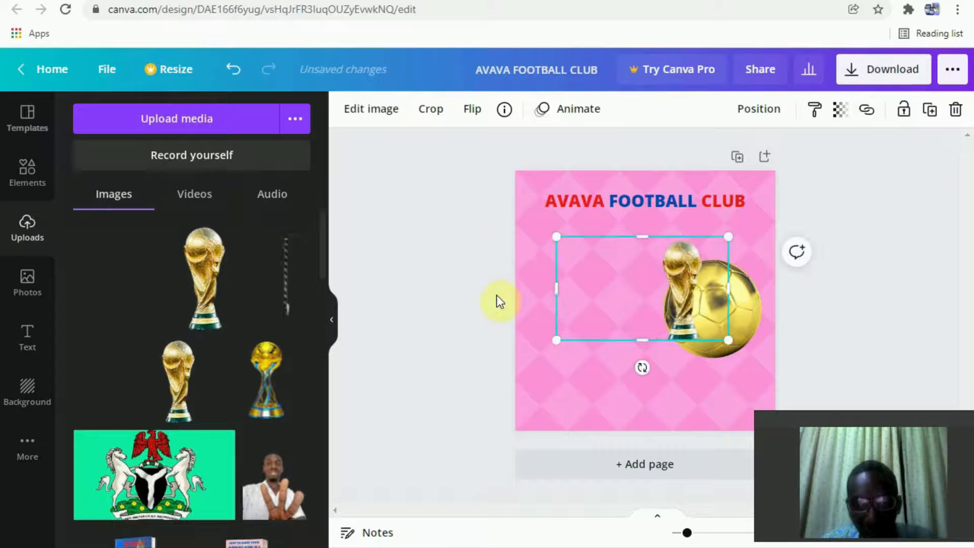
pyautogui.moveTo(556, 338); pyautogui.dragTo(442, 358)
pyautogui.click(447, 203)
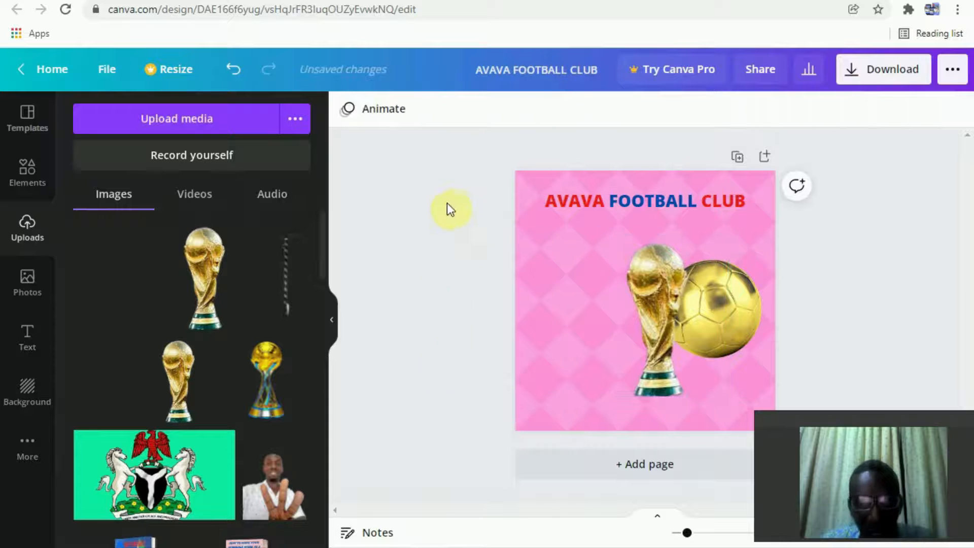
pyautogui.click(525, 297)
pyautogui.moveTo(459, 233); pyautogui.dragTo(405, 170)
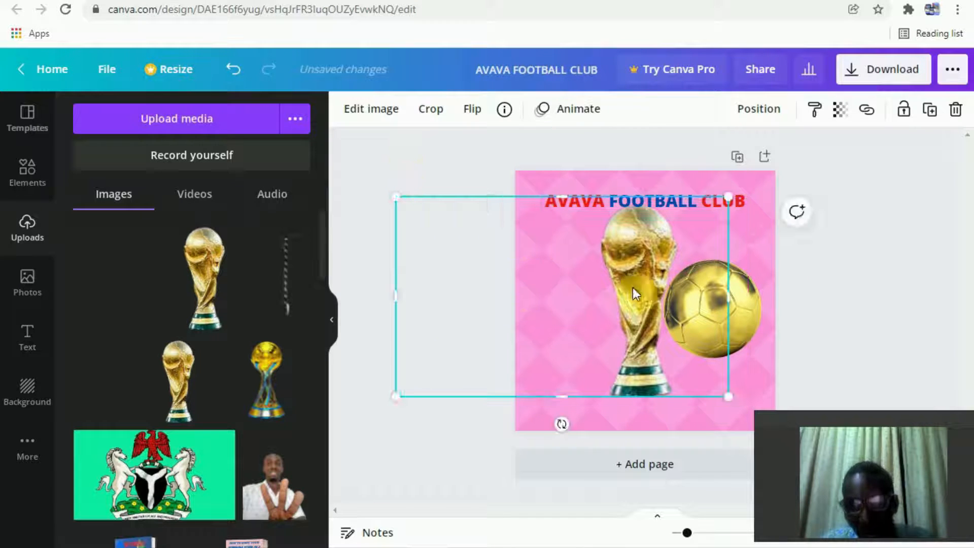
pyautogui.moveTo(728, 197); pyautogui.dragTo(717, 203)
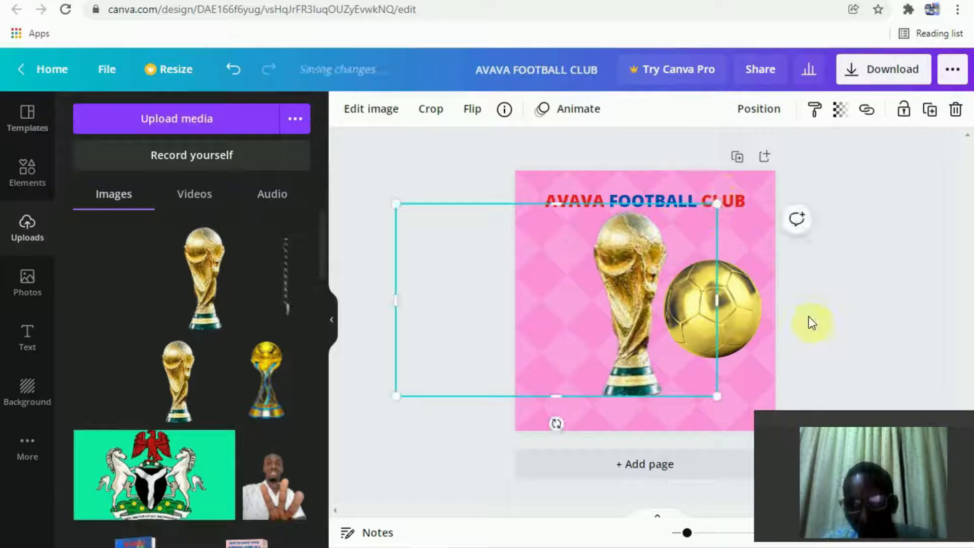
pyautogui.click(821, 316)
# Step: Shrink the golden football slightly and reduce the trophy a little so that it sits clear of the heading
pyautogui.click(712, 292)
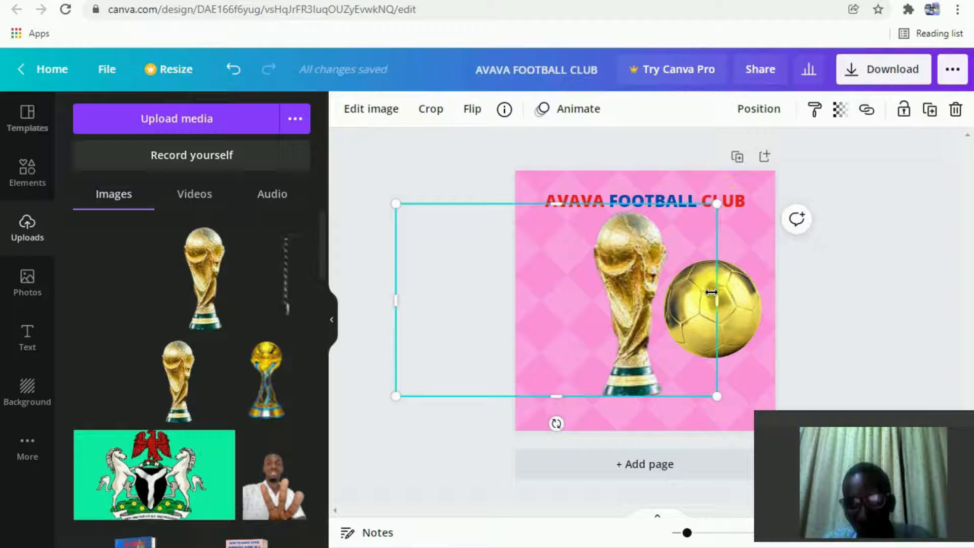
pyautogui.click(737, 332)
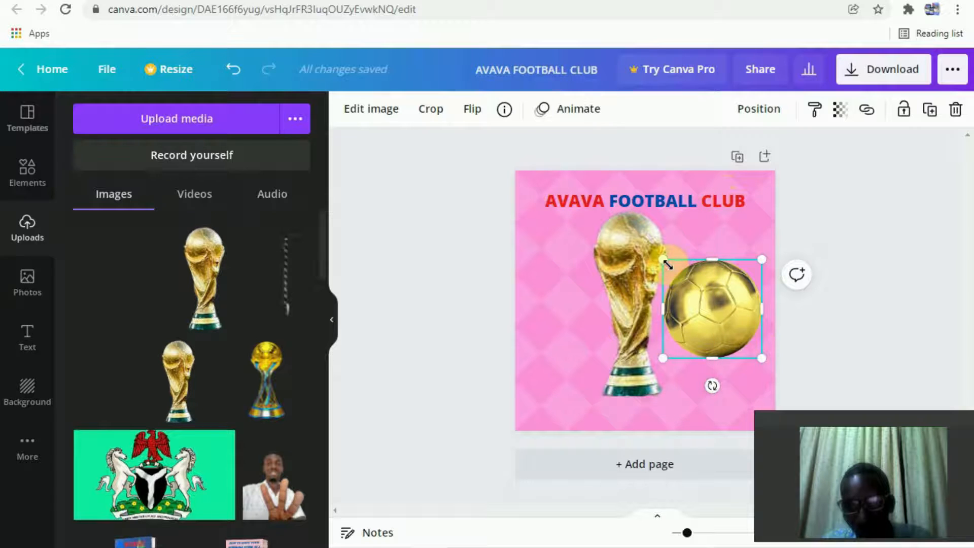
pyautogui.moveTo(666, 262); pyautogui.dragTo(677, 273)
pyautogui.click(634, 263)
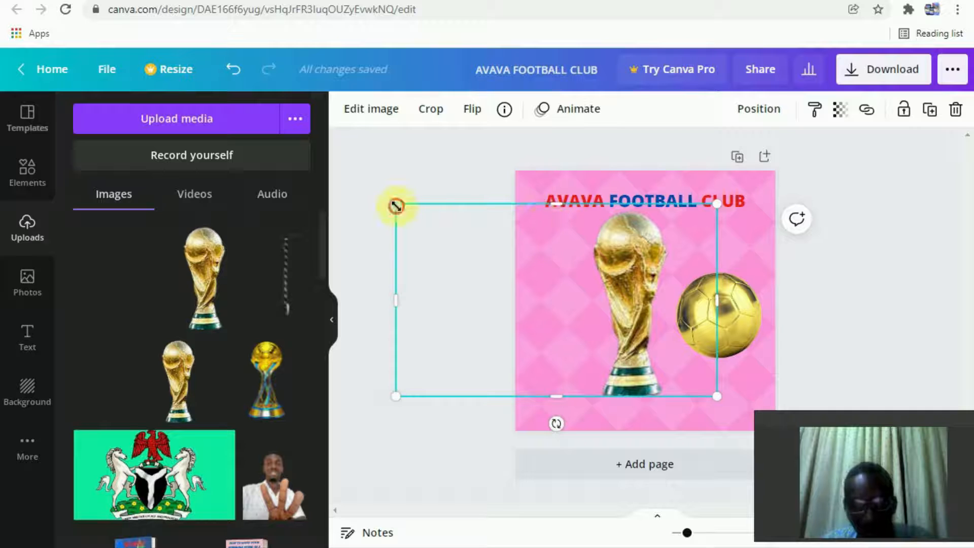
pyautogui.moveTo(396, 206); pyautogui.dragTo(407, 212)
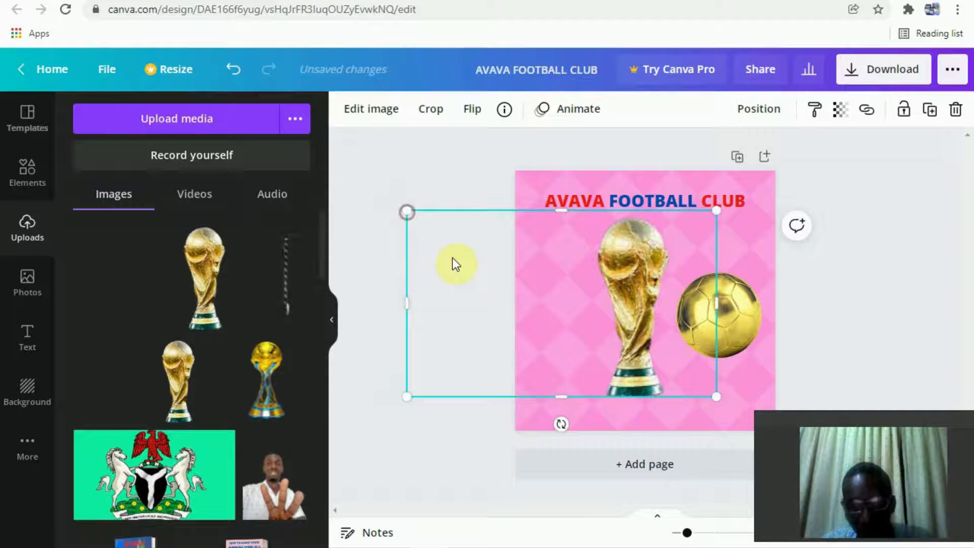
pyautogui.click(427, 167)
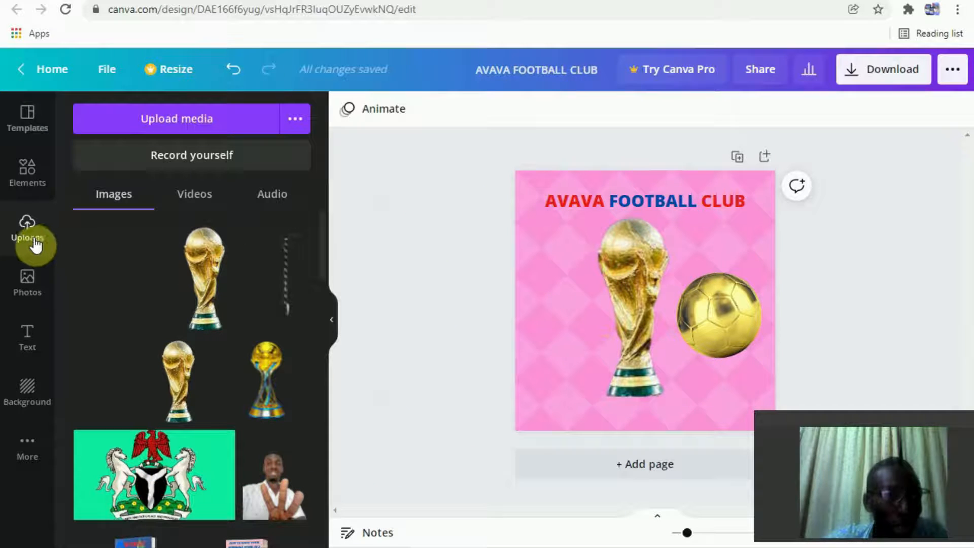
# Step: Upload the walking stick image "images__11_-removebg-preview" from the Downloads folder and add it to the design
pyautogui.click(182, 120)
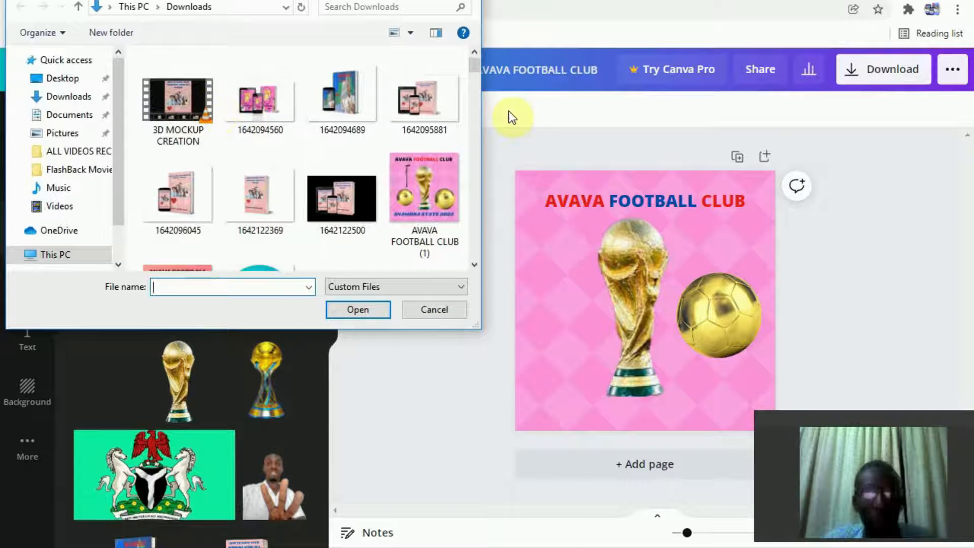
pyautogui.moveTo(473, 65); pyautogui.dragTo(477, 214)
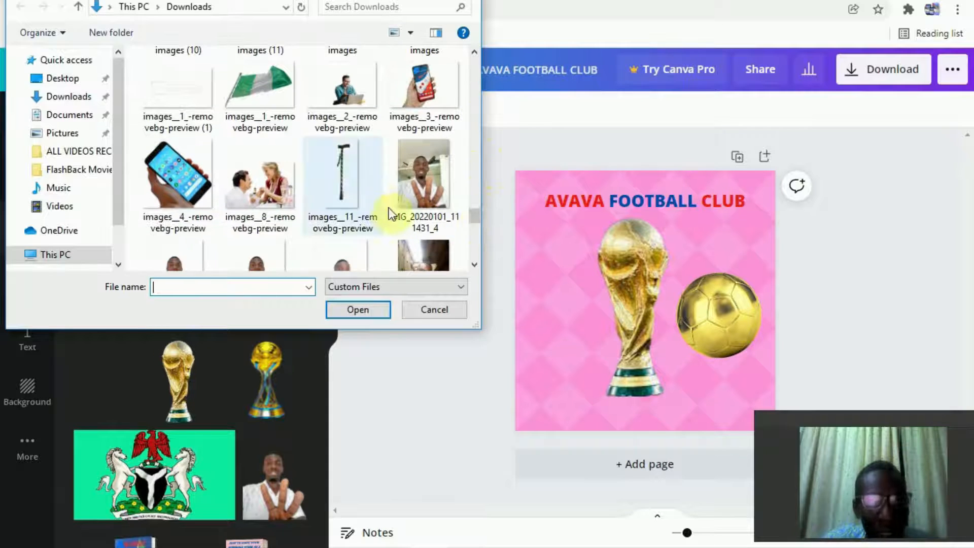
pyautogui.click(365, 199)
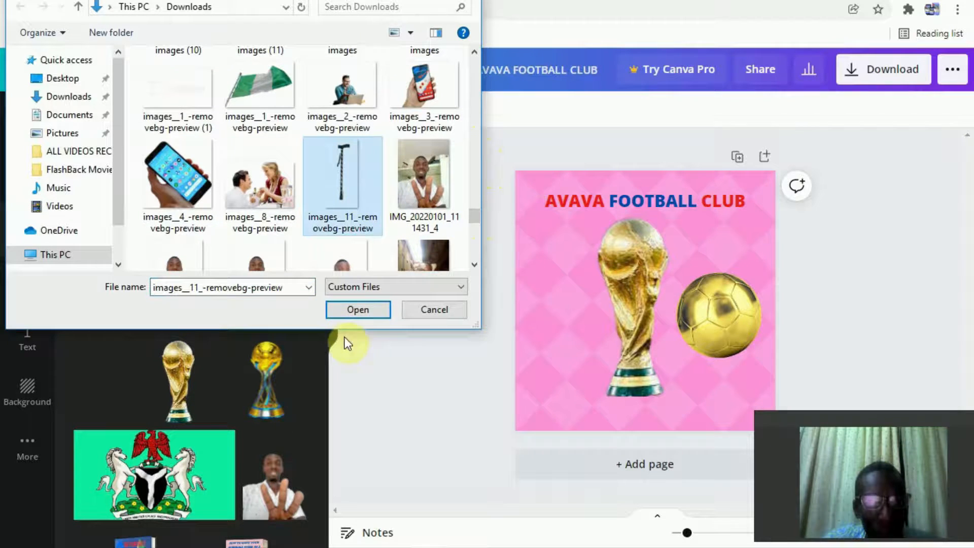
pyautogui.click(350, 308)
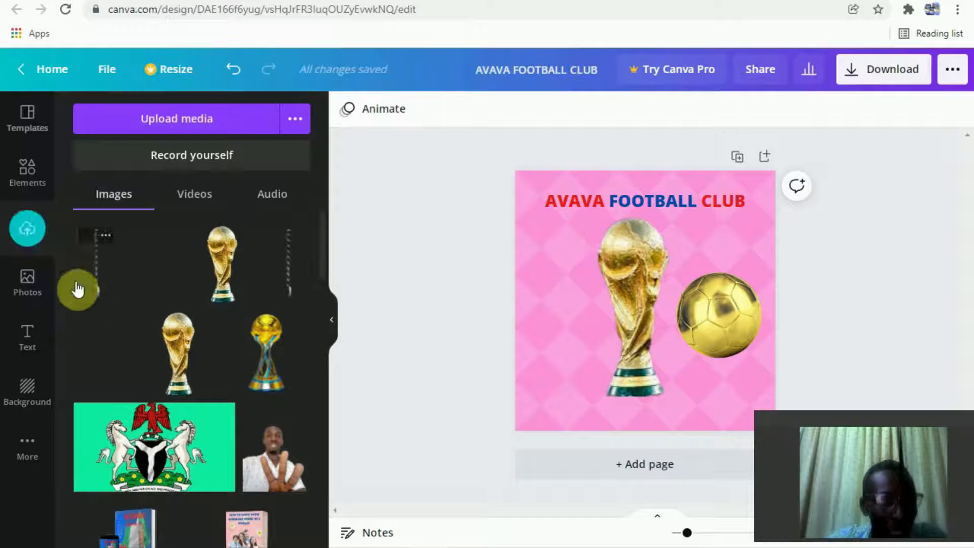
pyautogui.click(102, 287)
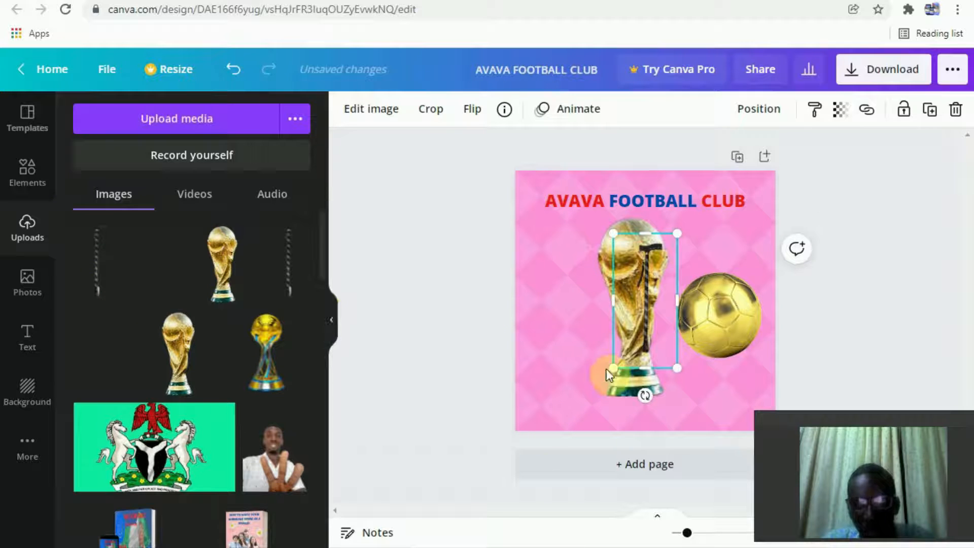
# Step: Resize the walking stick and place it upright to the left of the trophy without overlapping it
pyautogui.moveTo(672, 235); pyautogui.dragTo(574, 223)
pyautogui.moveTo(641, 221); pyautogui.dragTo(530, 227)
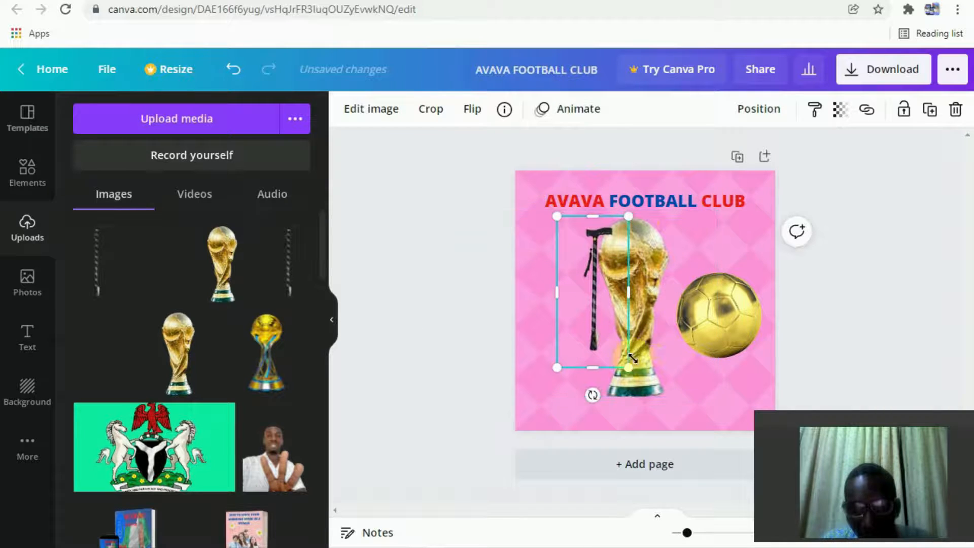
pyautogui.moveTo(614, 365); pyautogui.dragTo(614, 338)
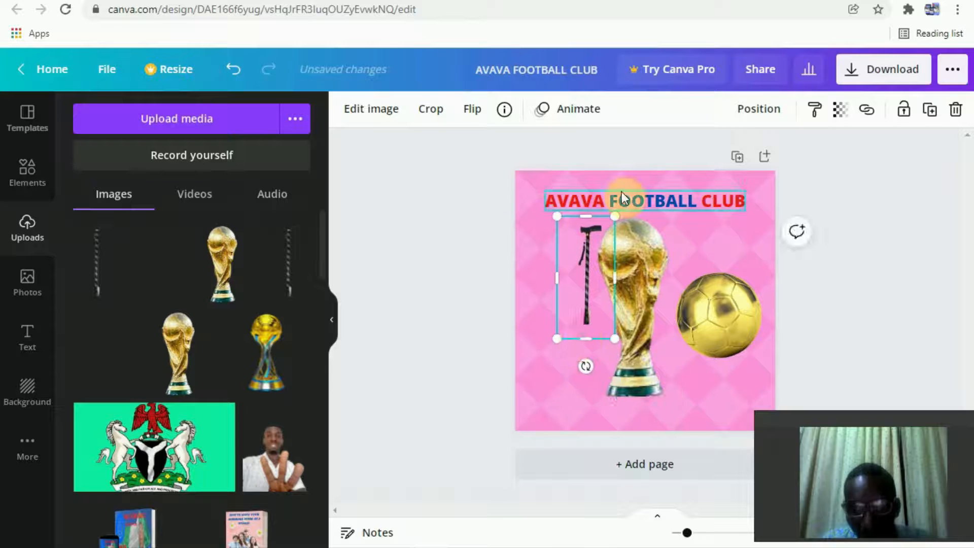
pyautogui.moveTo(616, 215); pyautogui.dragTo(602, 242)
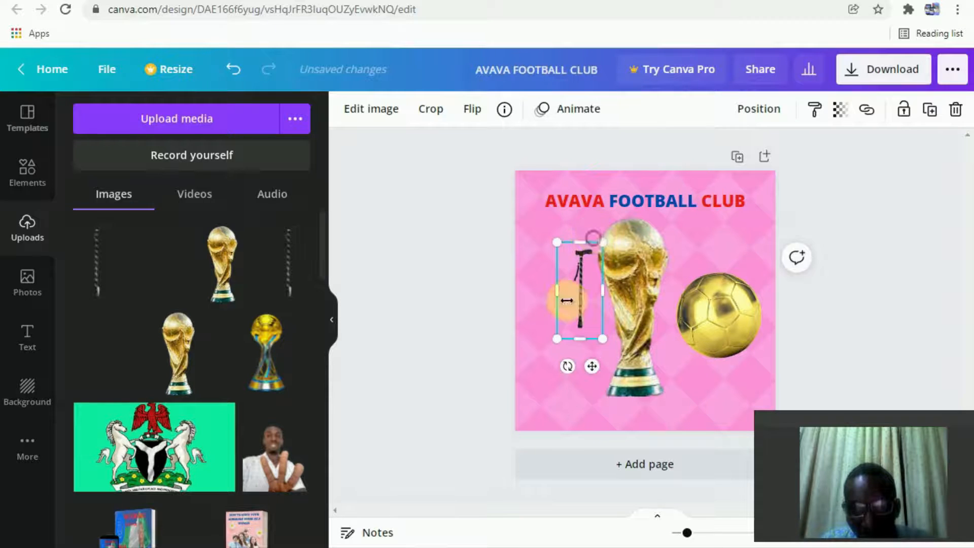
pyautogui.moveTo(558, 337); pyautogui.dragTo(535, 385)
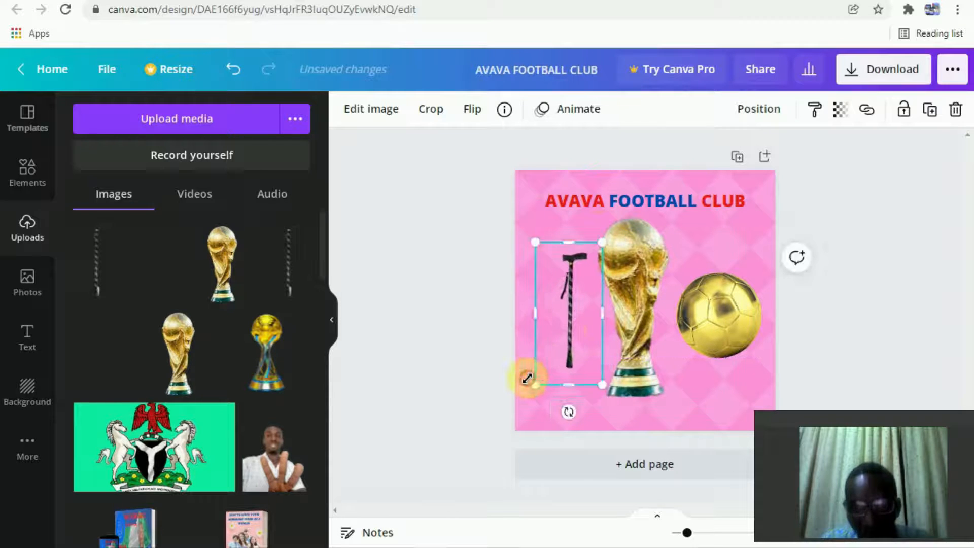
pyautogui.click(780, 310)
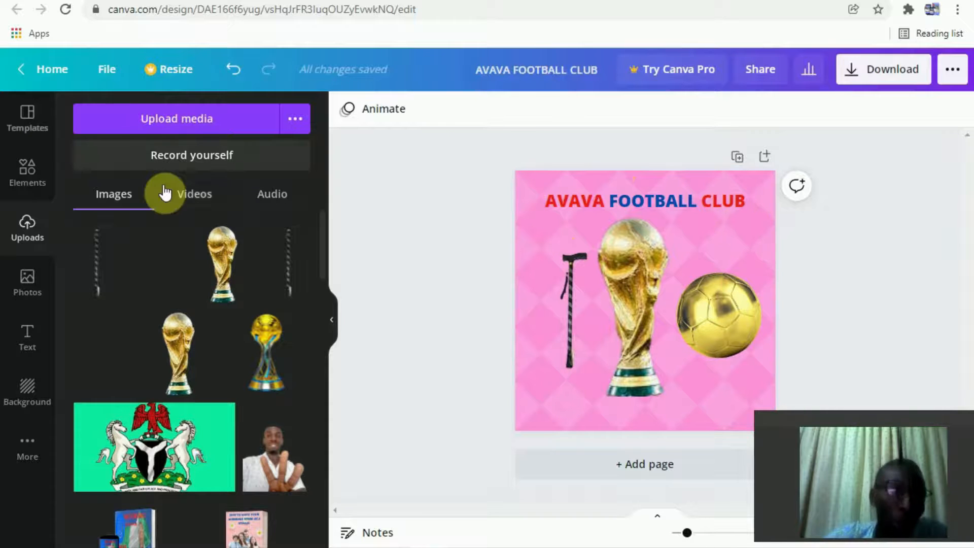
# Step: Add a second heading to the design and move it to the bottom edge below the trophy
pyautogui.click(27, 333)
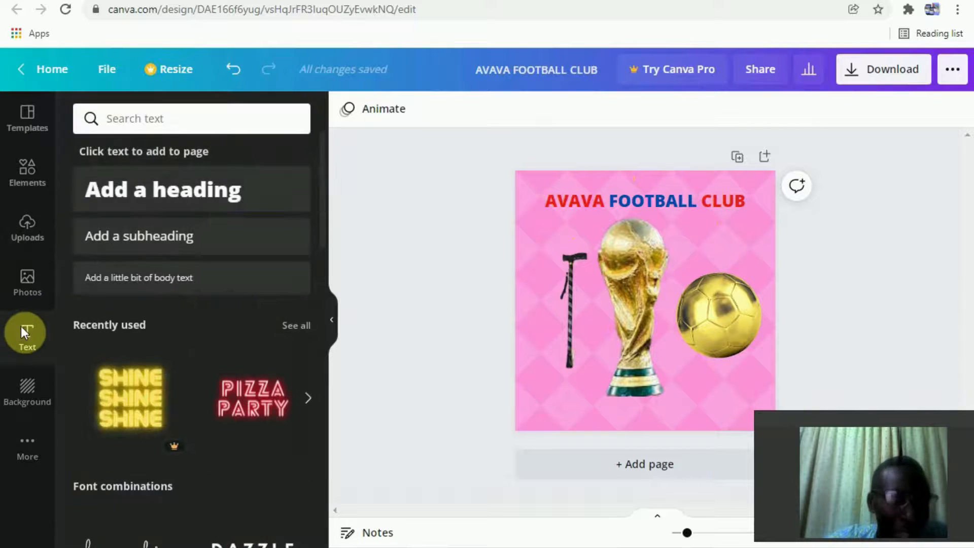
pyautogui.click(146, 189)
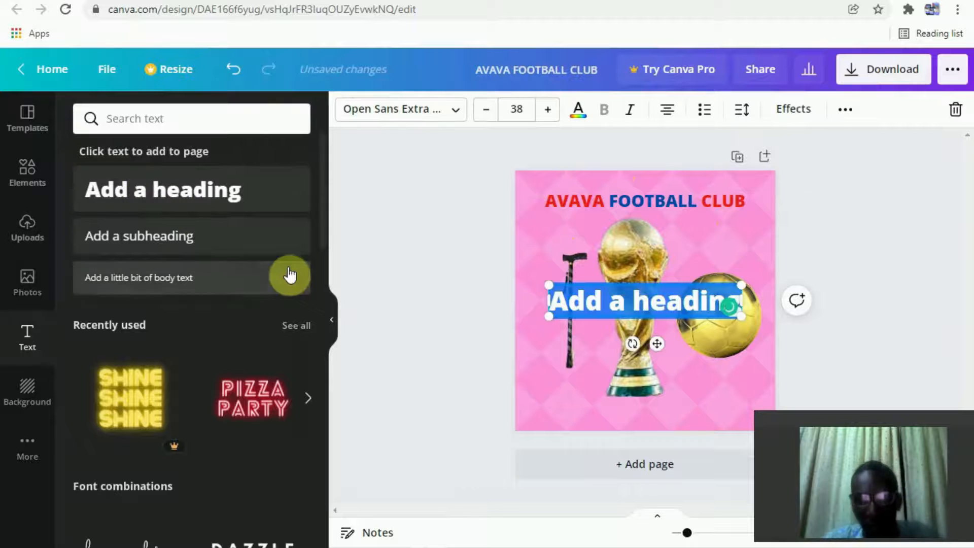
pyautogui.moveTo(641, 286); pyautogui.dragTo(645, 391)
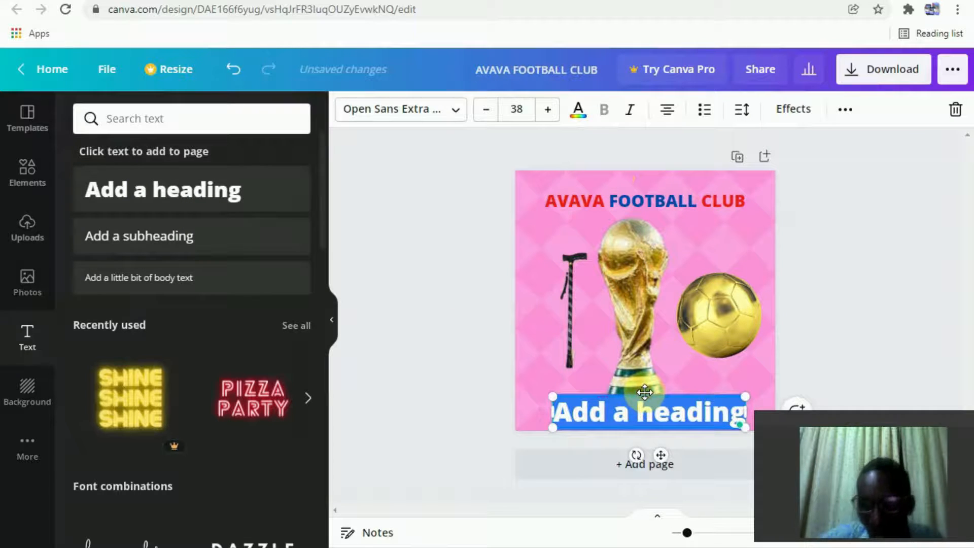
# Step: Replace the placeholder text of the second heading below the trophy with "ANAMBRA STATE 2022"
pyautogui.press('BackSpace')
pyautogui.write('ANAM')
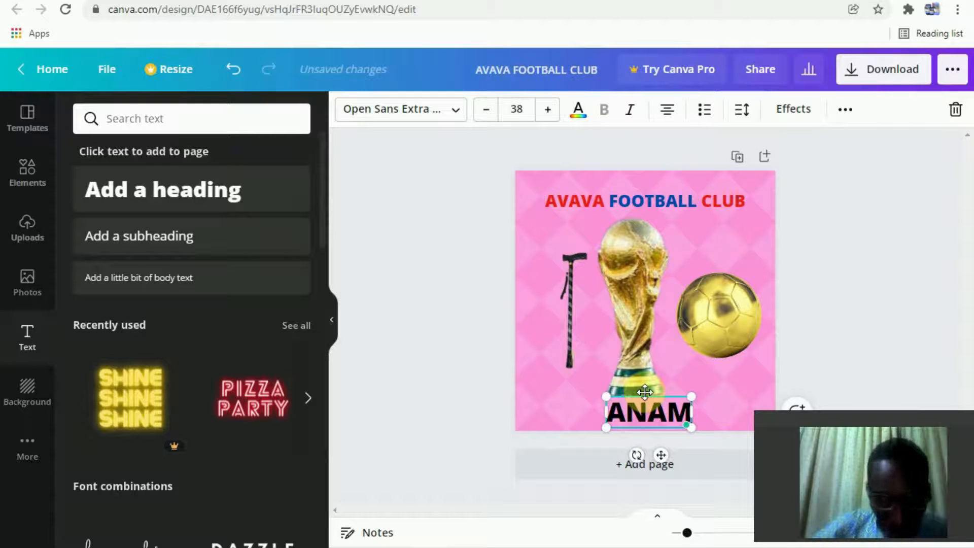
pyautogui.write('BRA STATE')
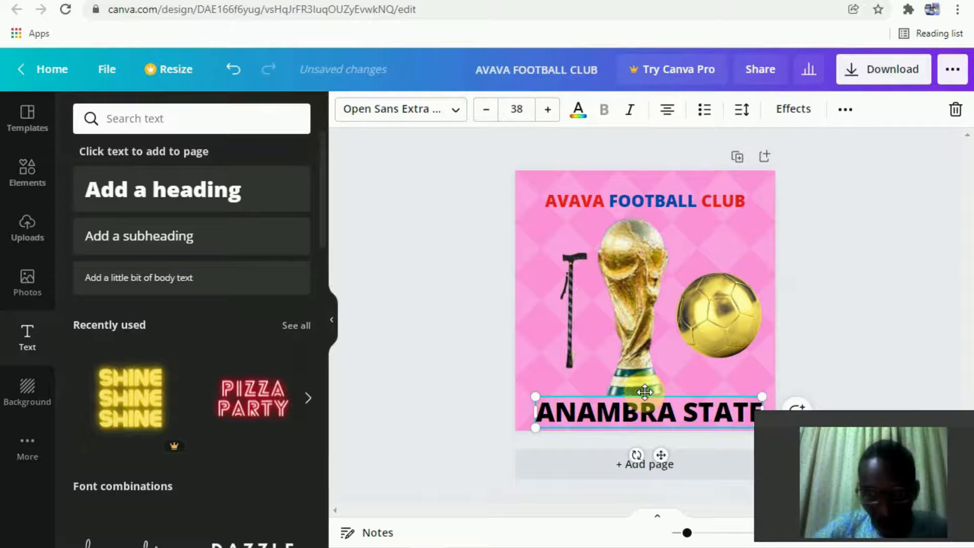
pyautogui.write(' 2022')
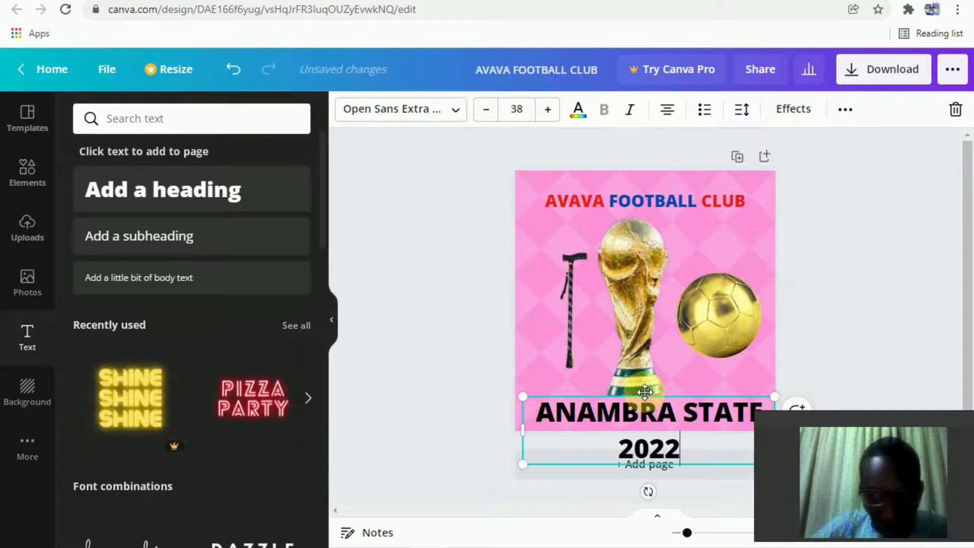
pyautogui.click(548, 110)
pyautogui.click(547, 110)
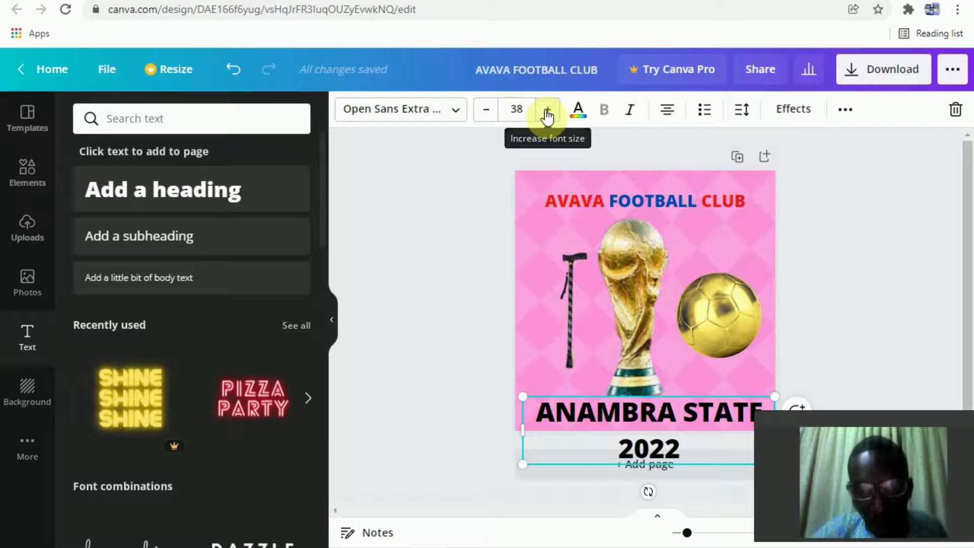
pyautogui.click(547, 109)
pyautogui.click(548, 110)
pyautogui.click(547, 109)
pyautogui.click(547, 109)
pyautogui.click(547, 110)
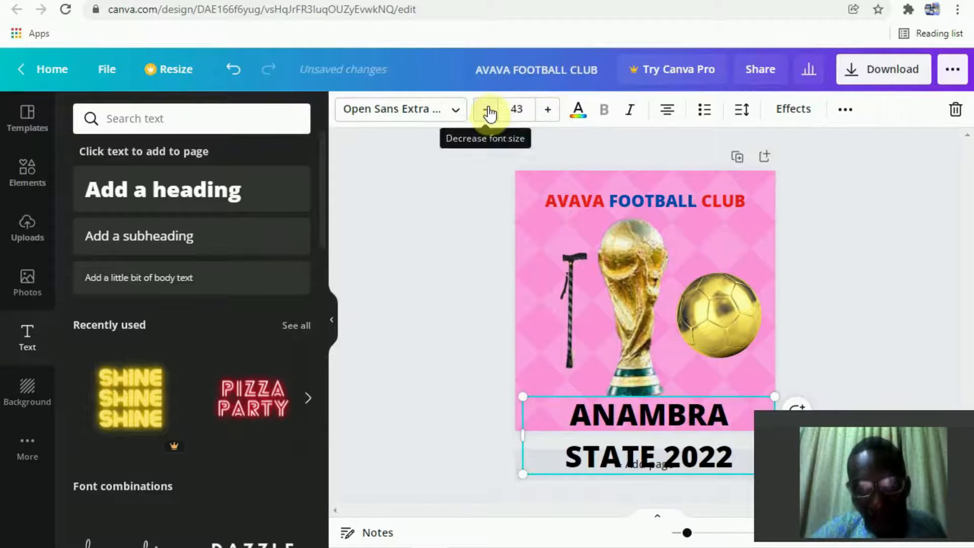
# Step: Reduce the font size of the "ANAMBRA STATE 2022" heading to 25 so that it fits on one line
pyautogui.click(488, 110)
pyautogui.click(487, 110)
pyautogui.click(488, 109)
pyautogui.click(488, 110)
pyautogui.click(488, 110)
pyautogui.click(488, 109)
pyautogui.click(488, 110)
pyautogui.click(488, 109)
pyautogui.doubleClick(488, 110)
pyautogui.click(488, 109)
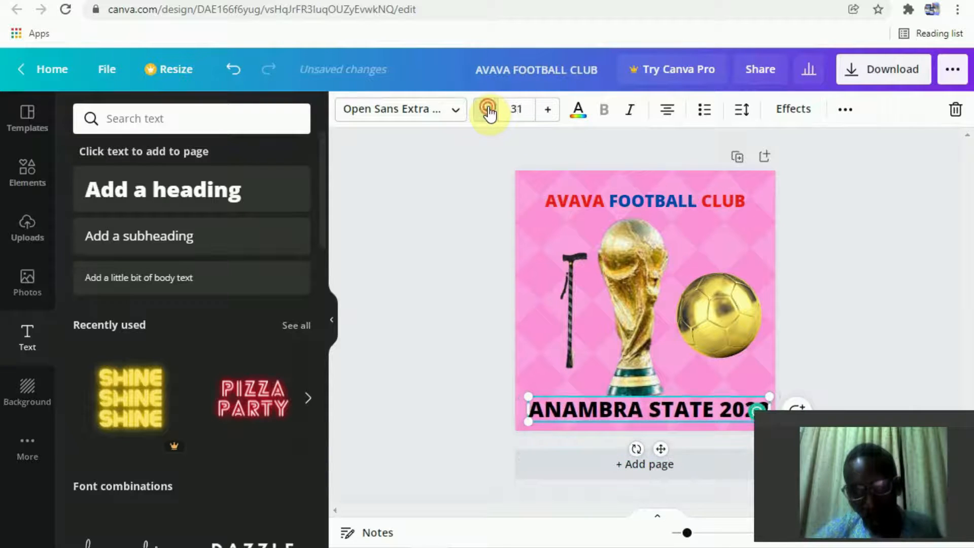
pyautogui.click(488, 110)
pyautogui.doubleClick(488, 110)
pyautogui.doubleClick(488, 110)
pyautogui.click(488, 110)
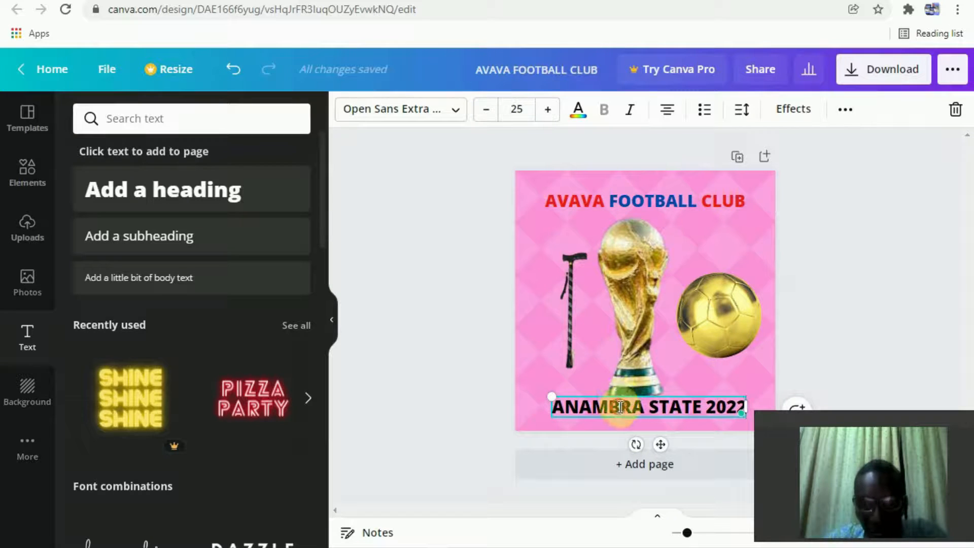
# Step: Set the "ANAMBRA STATE 2022" heading in the Shrikhand font and colour "2022" the same blue as "FOOTBALL"
pyautogui.click(454, 111)
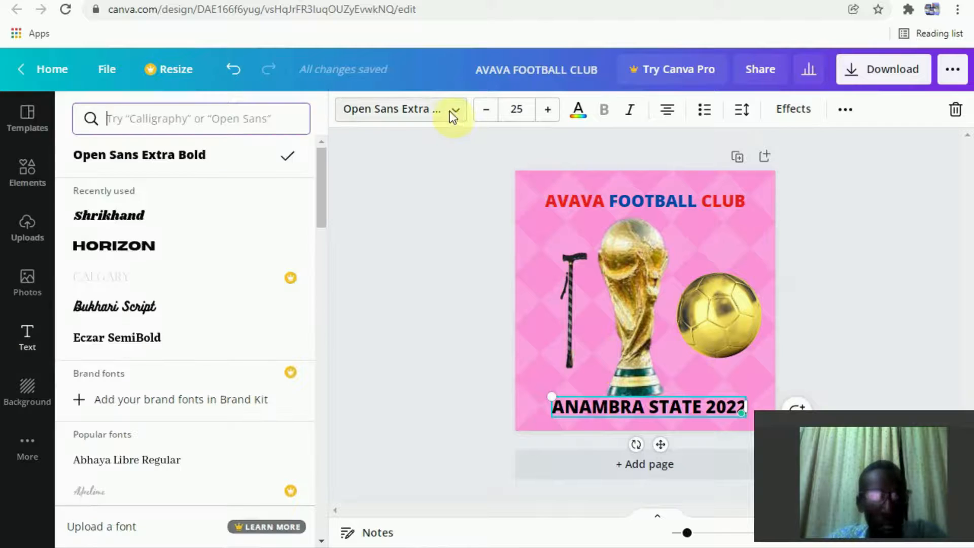
pyautogui.click(135, 225)
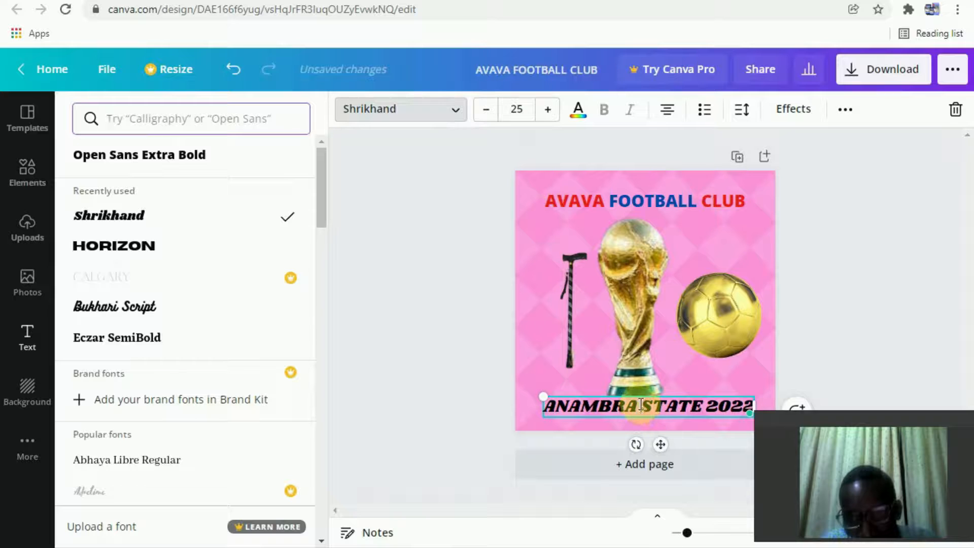
pyautogui.click(707, 407)
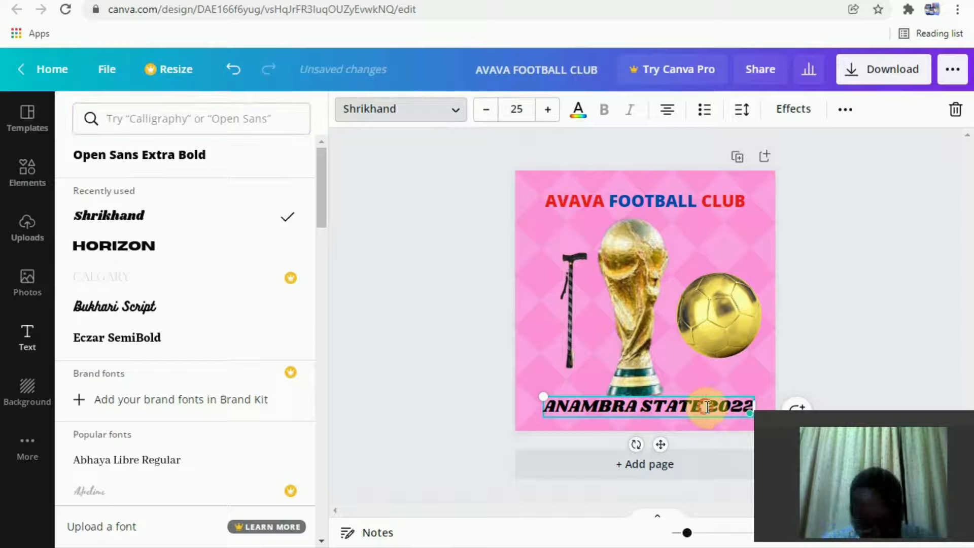
pyautogui.moveTo(707, 407); pyautogui.dragTo(753, 404)
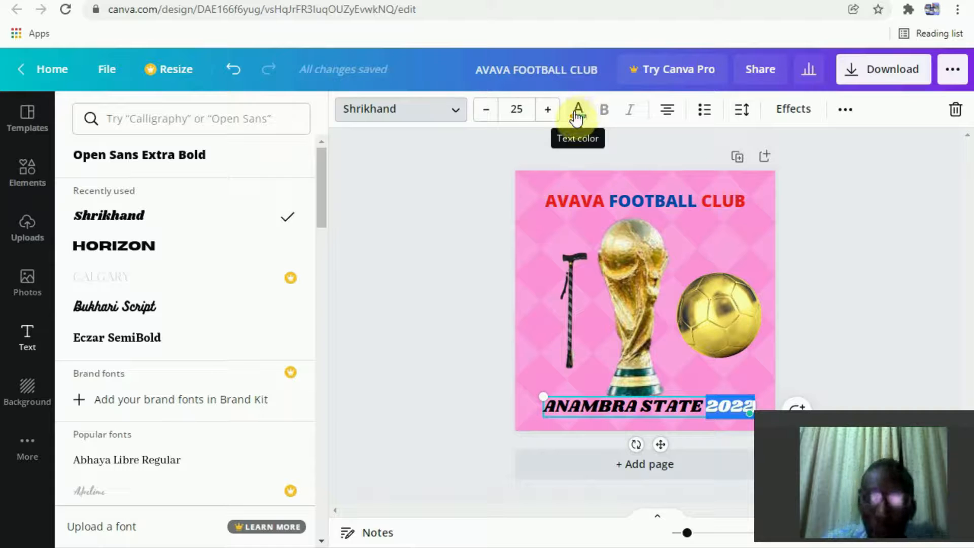
pyautogui.click(577, 113)
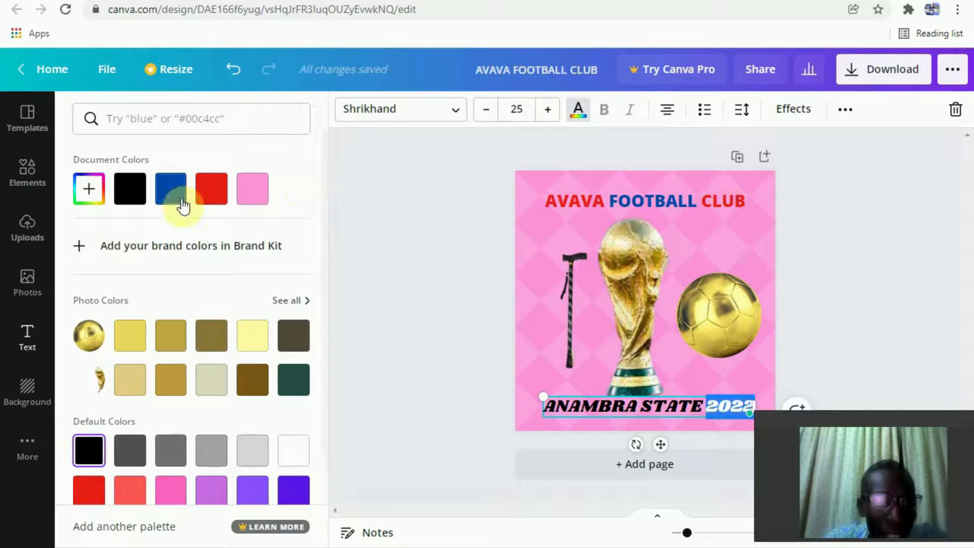
pyautogui.click(171, 188)
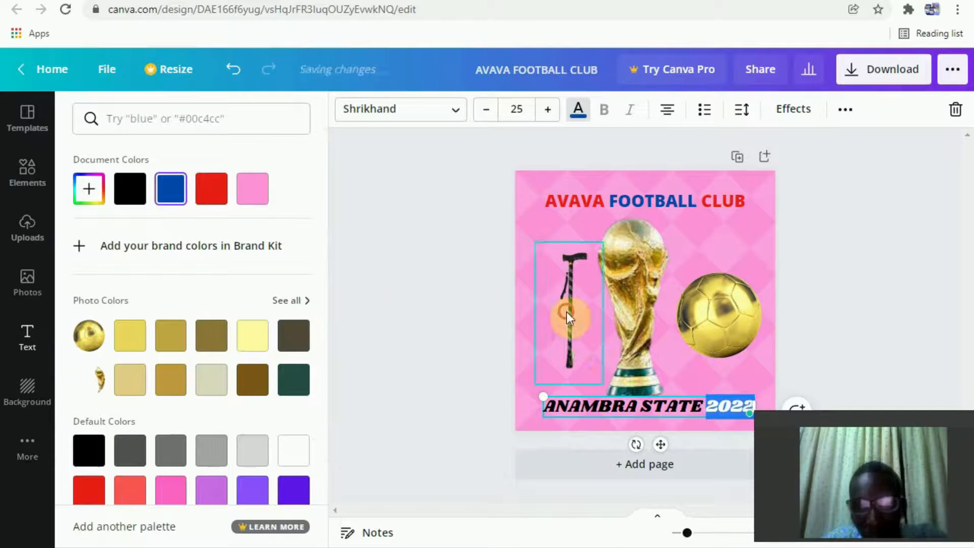
pyautogui.click(567, 312)
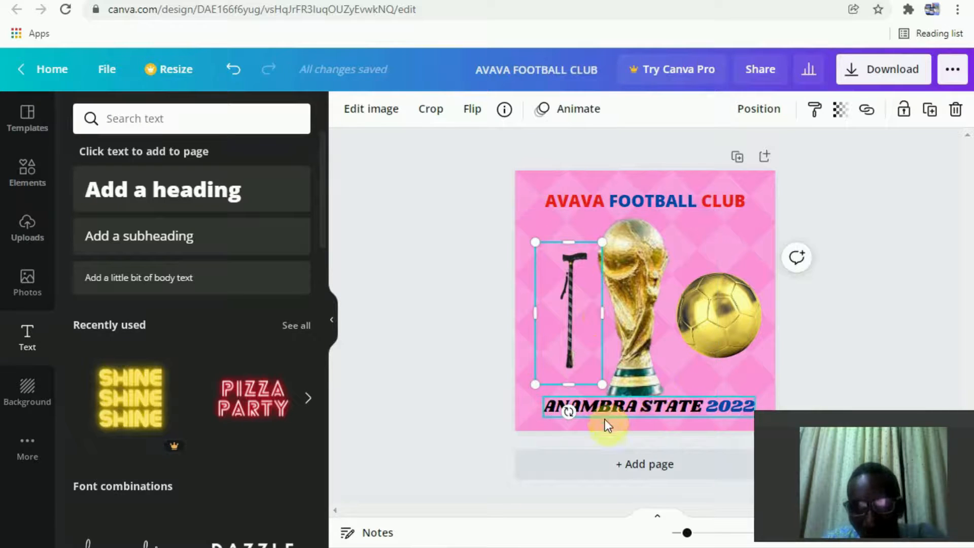
# Step: Colour the word "STATE" in the lower heading dark green from the default colours
pyautogui.click(683, 361)
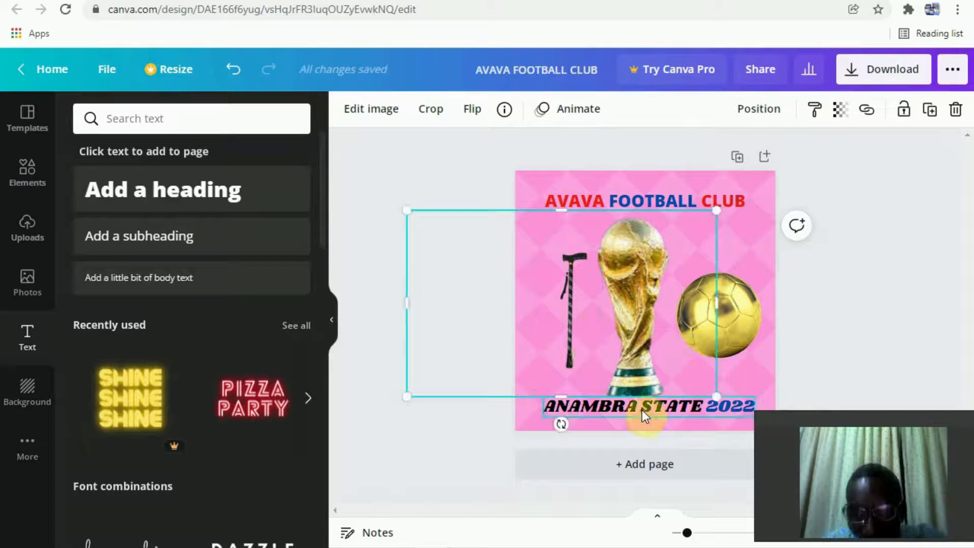
pyautogui.moveTo(641, 406); pyautogui.dragTo(673, 407)
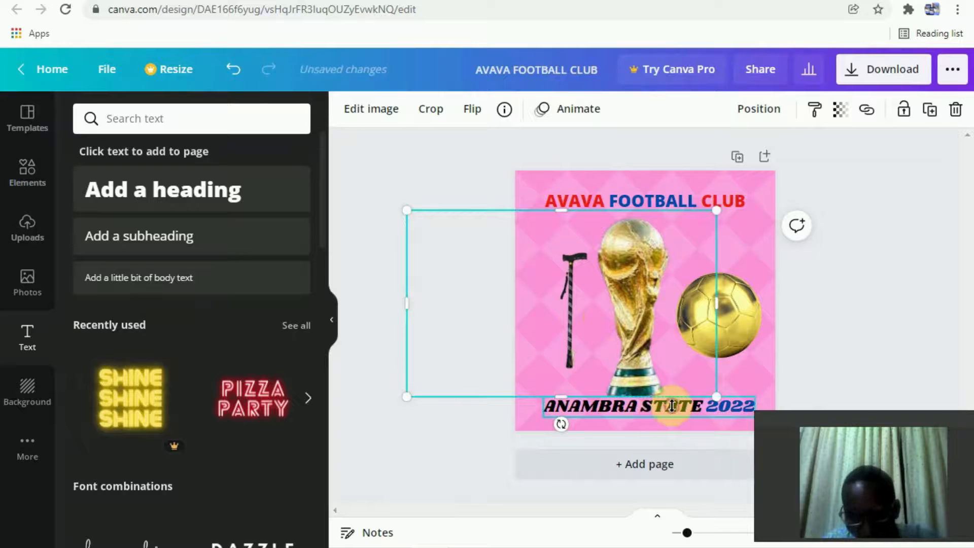
pyautogui.click(638, 406)
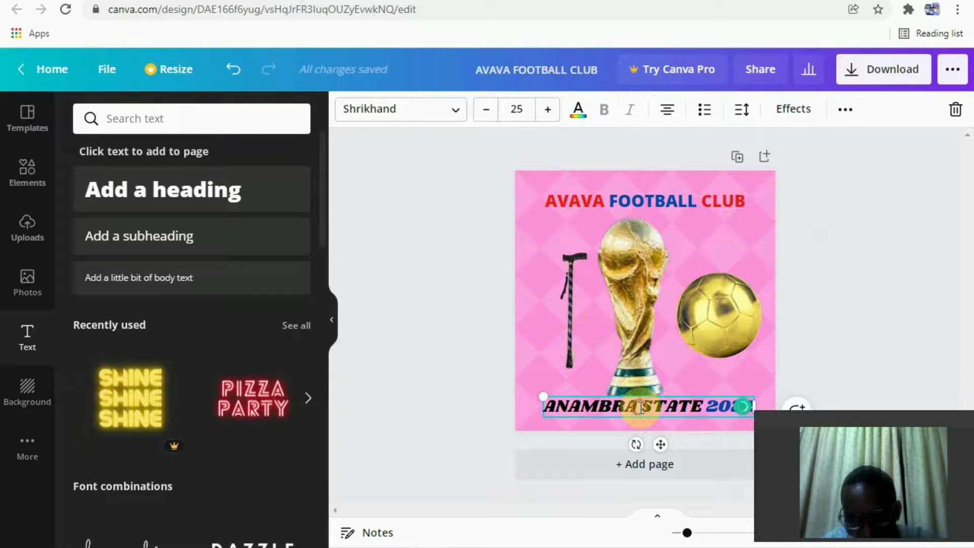
pyautogui.moveTo(641, 407); pyautogui.dragTo(702, 404)
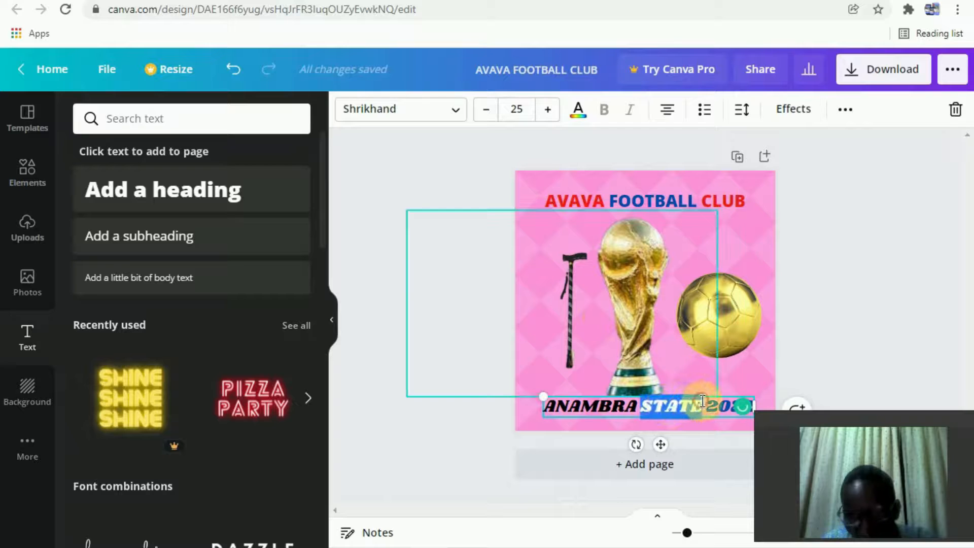
pyautogui.click(578, 118)
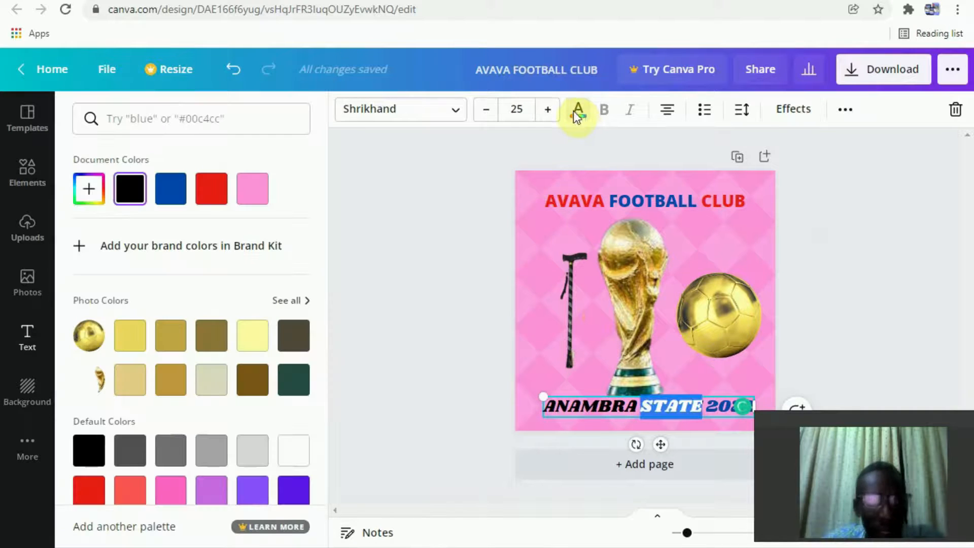
pyautogui.moveTo(324, 191); pyautogui.dragTo(327, 266)
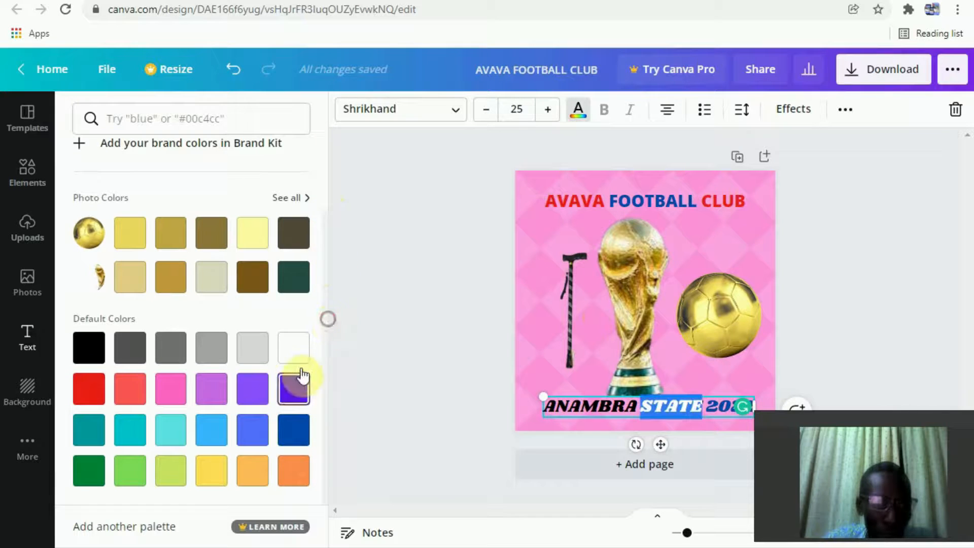
pyautogui.click(95, 475)
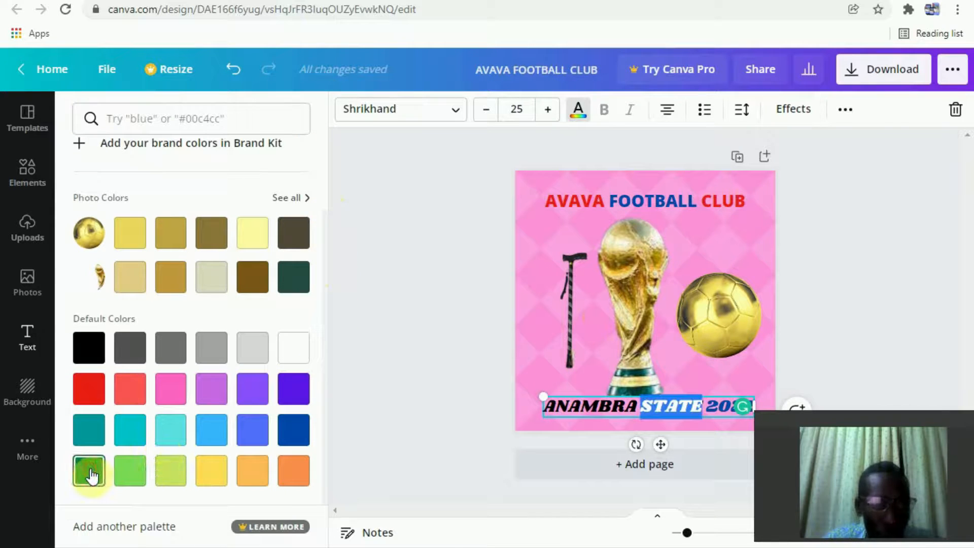
pyautogui.click(549, 222)
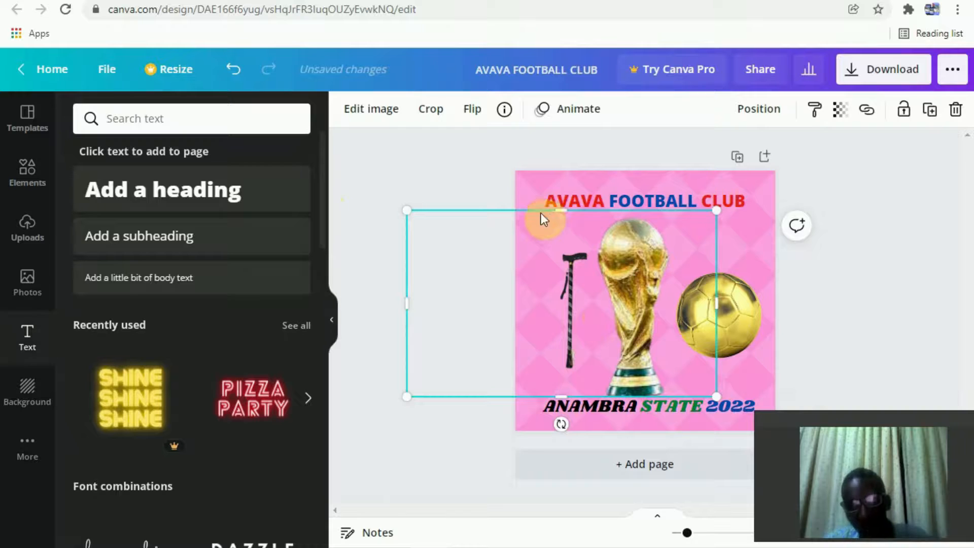
pyautogui.click(827, 258)
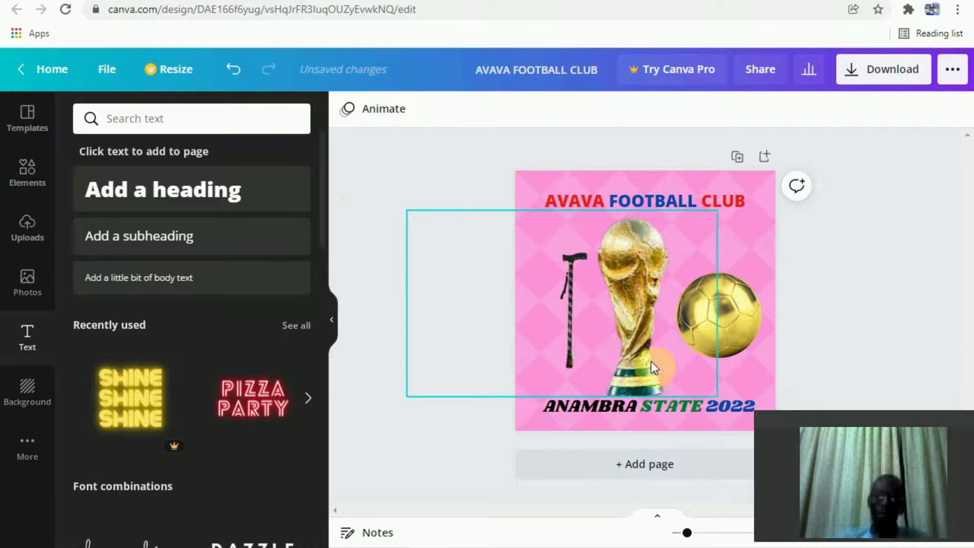
# Step: Move the "ANAMBRA STATE 2022" heading slightly down so that it sits clear of the trophy's base
pyautogui.click(638, 410)
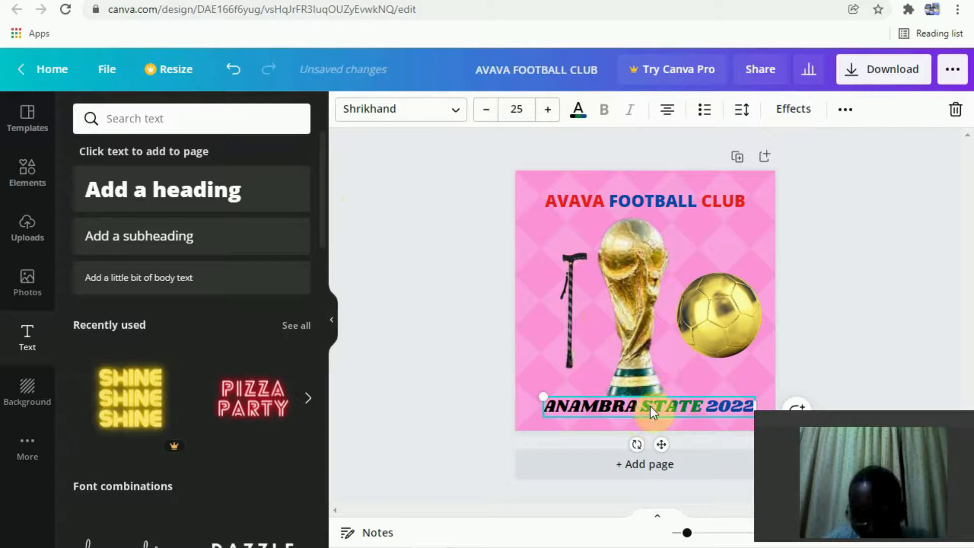
pyautogui.doubleClick(651, 406)
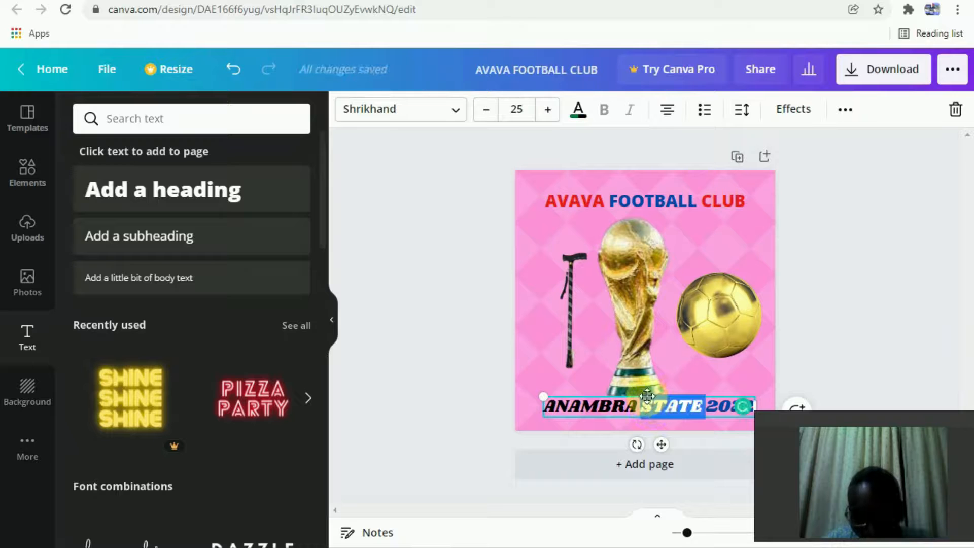
pyautogui.moveTo(647, 396); pyautogui.dragTo(647, 402)
pyautogui.click(825, 217)
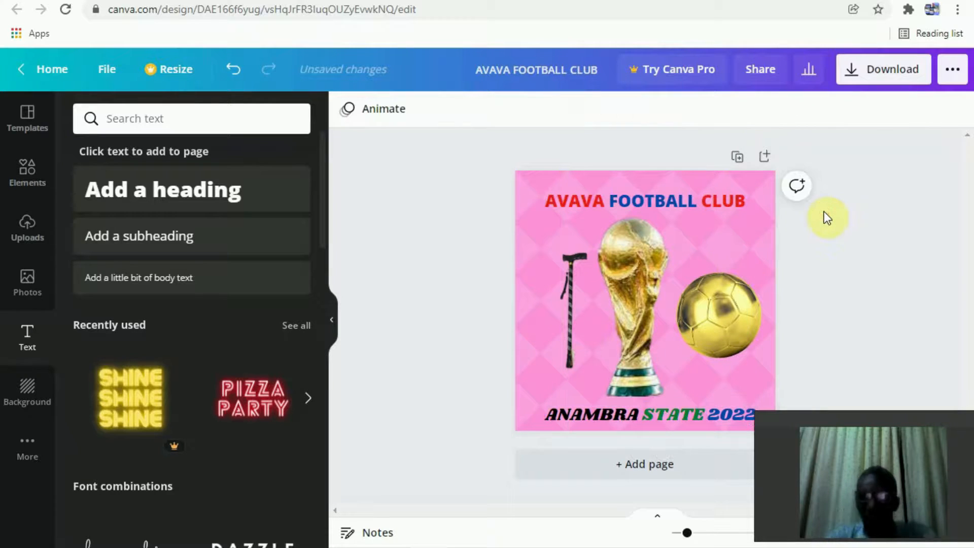
pyautogui.click(635, 253)
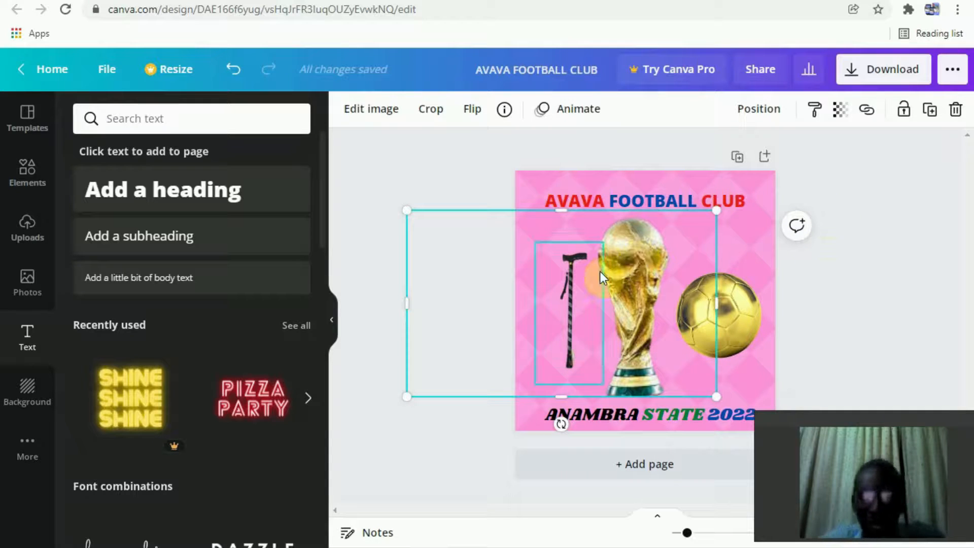
pyautogui.click(557, 294)
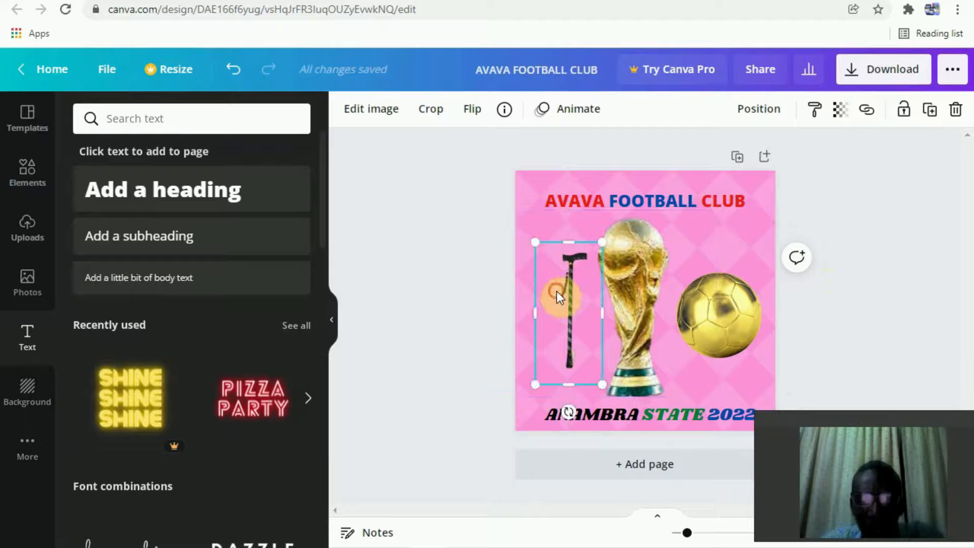
pyautogui.click(431, 116)
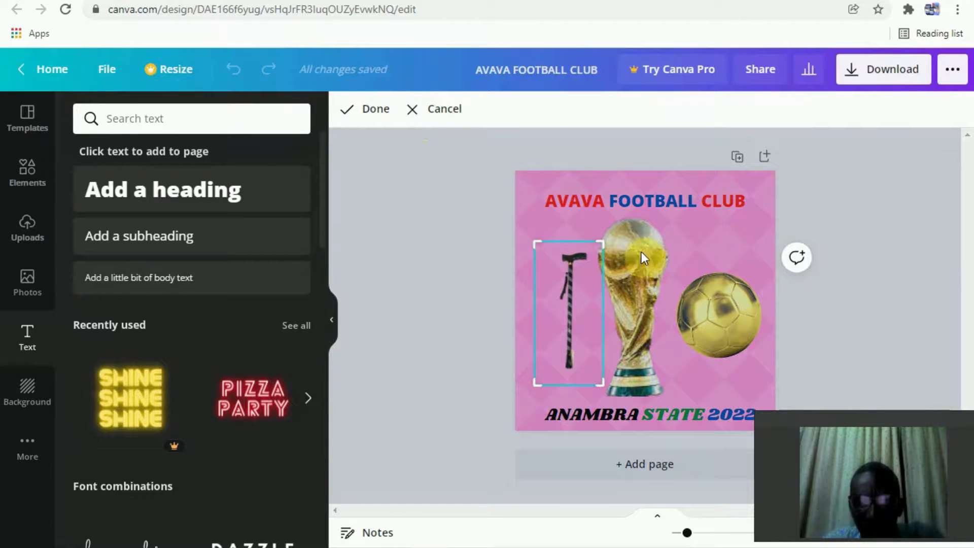
pyautogui.click(837, 203)
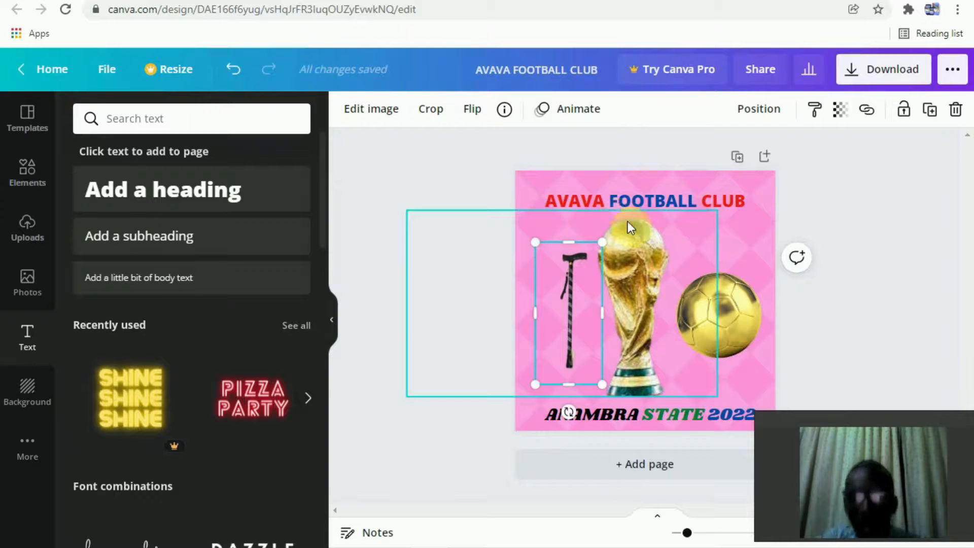
pyautogui.click(619, 195)
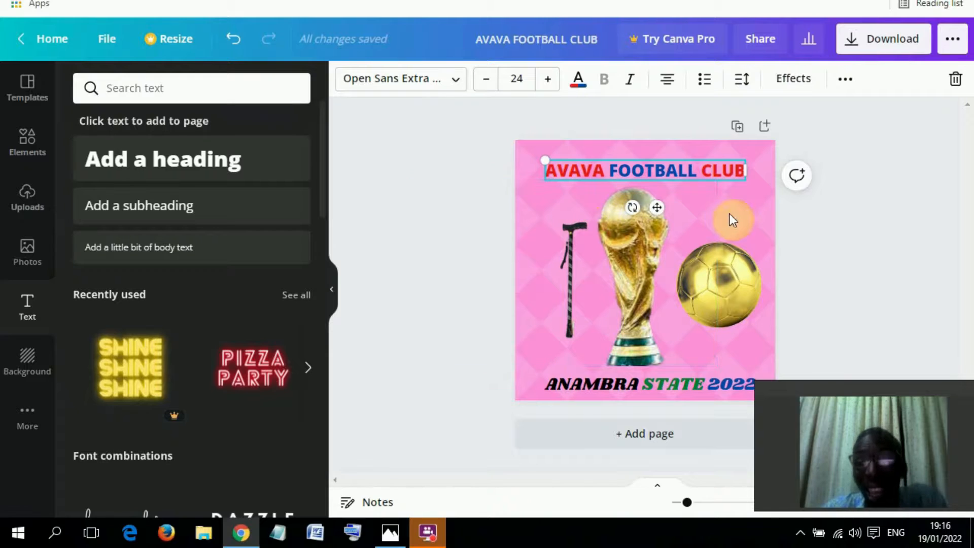
# Step: Download the finished logo as a PNG file and open the downloaded image to check it before returning to the design
pyautogui.click(888, 45)
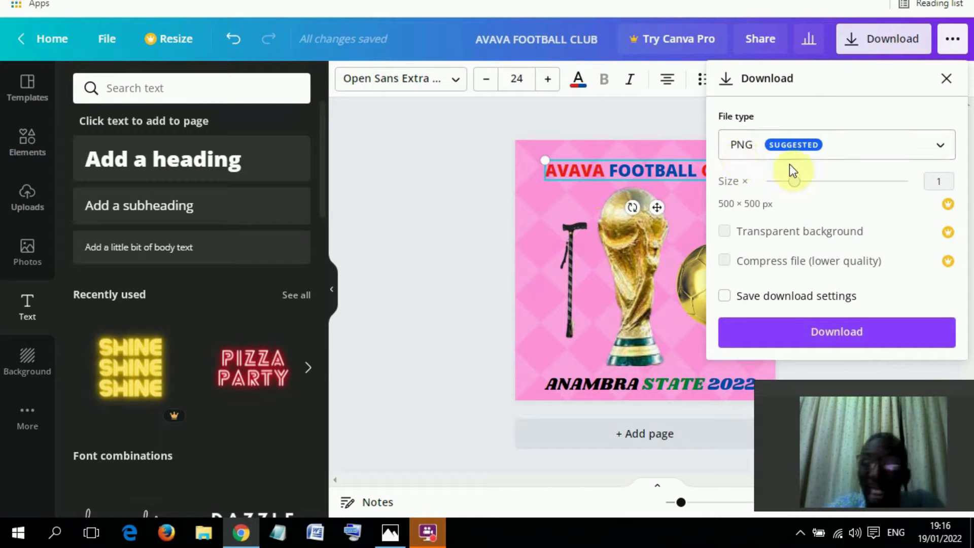
pyautogui.click(826, 332)
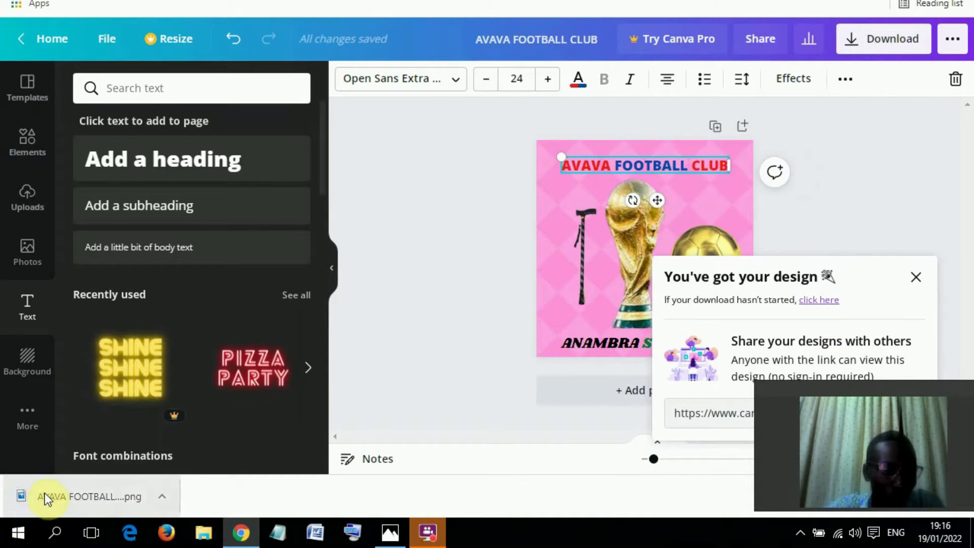
pyautogui.click(168, 500)
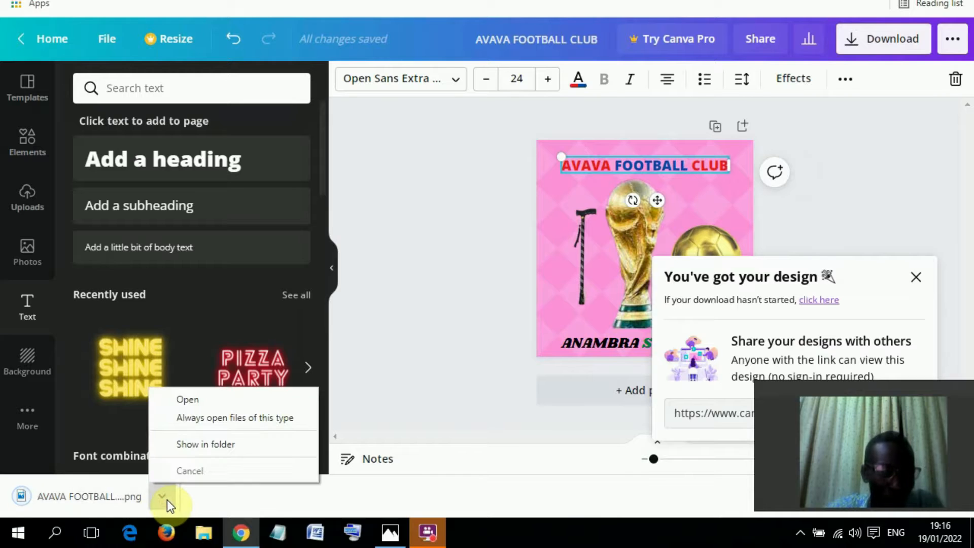
pyautogui.click(188, 400)
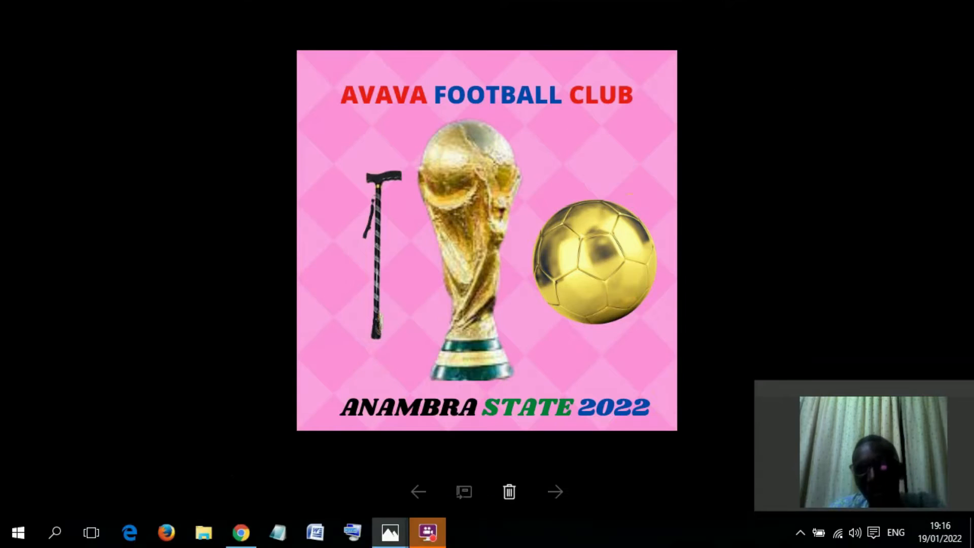
pyautogui.hotkey('alt', 'Tab')
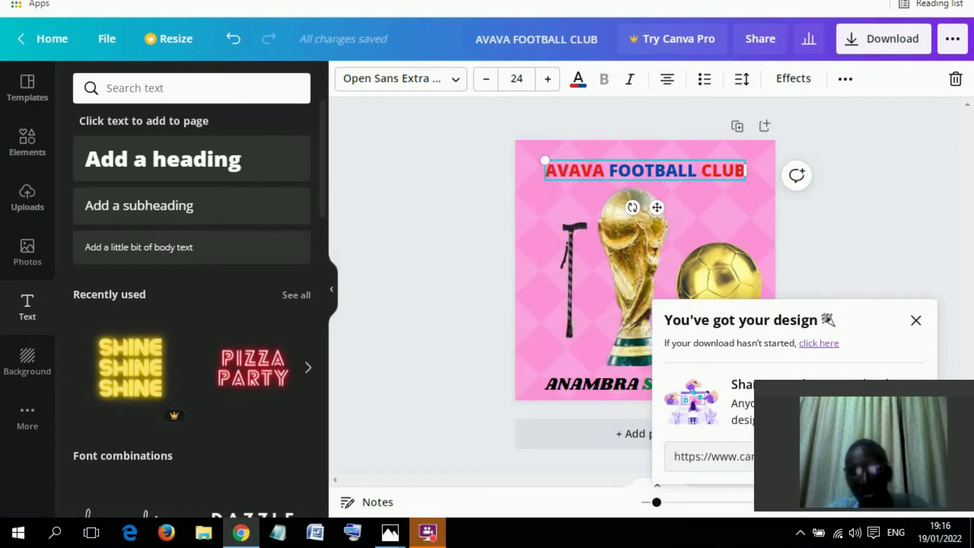
pyautogui.click(916, 320)
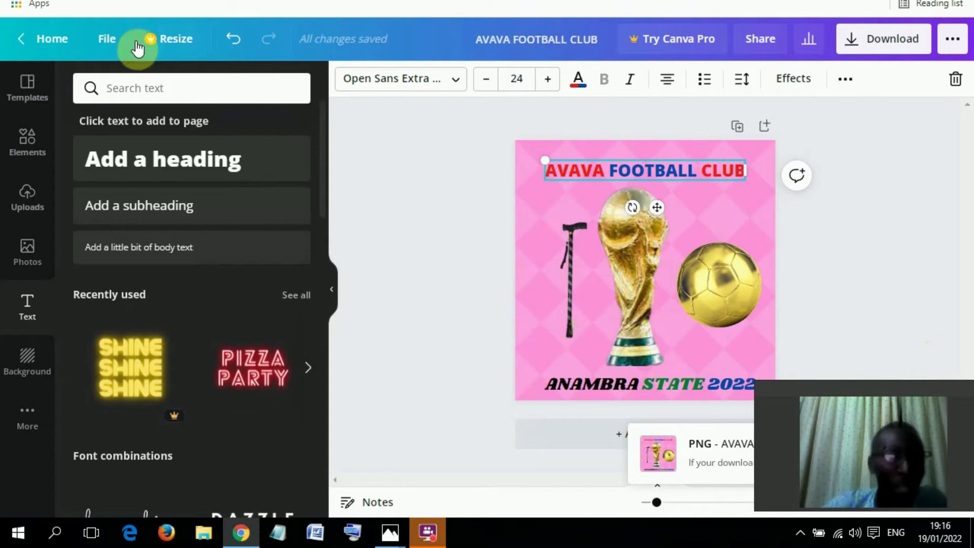
pyautogui.click(108, 40)
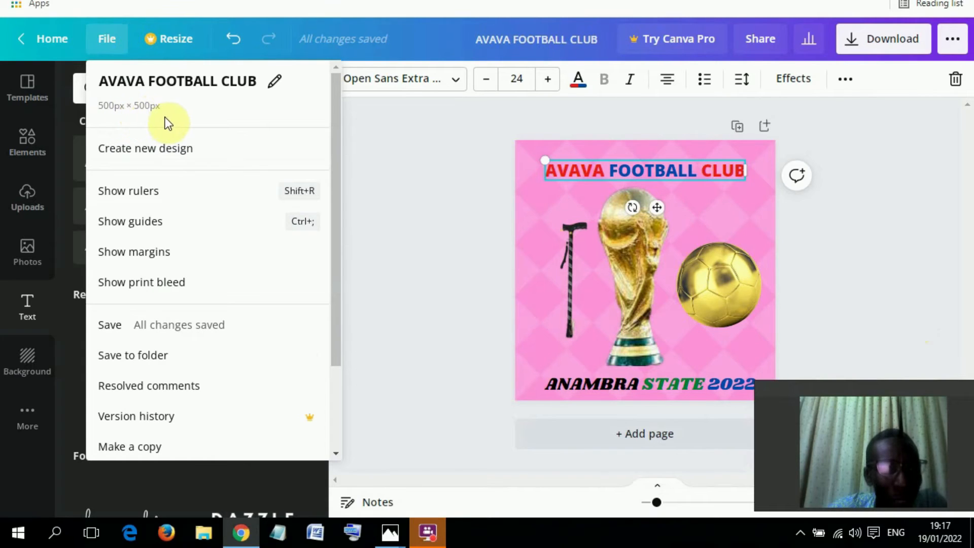
pyautogui.click(391, 212)
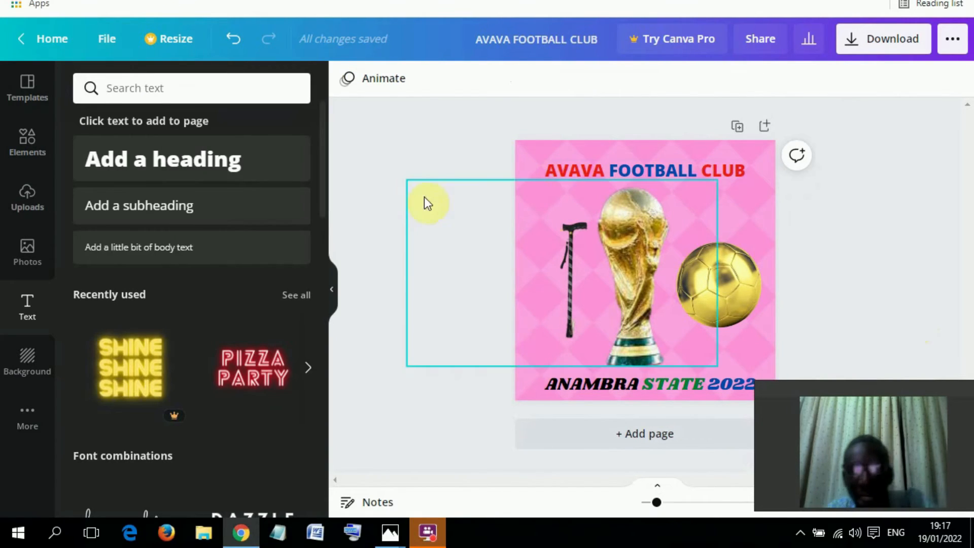